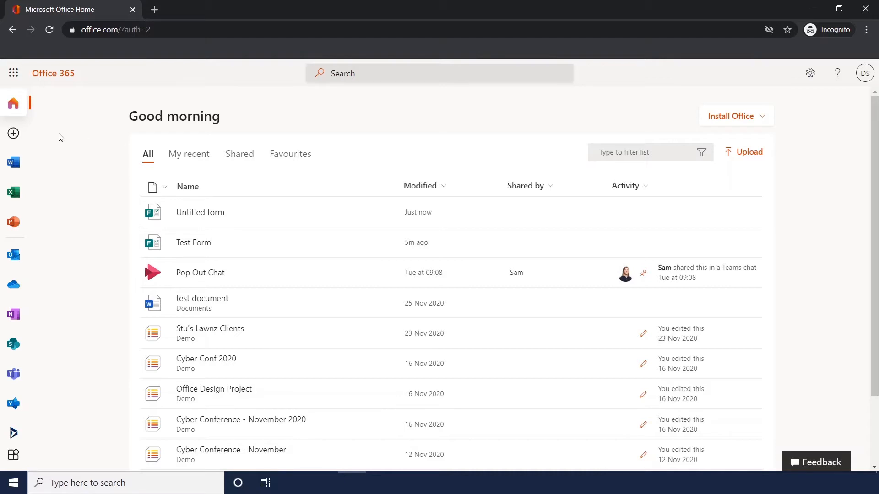
Create a new blank form and title it "Staff Survey", leaving the description empty
left_click(13, 134)
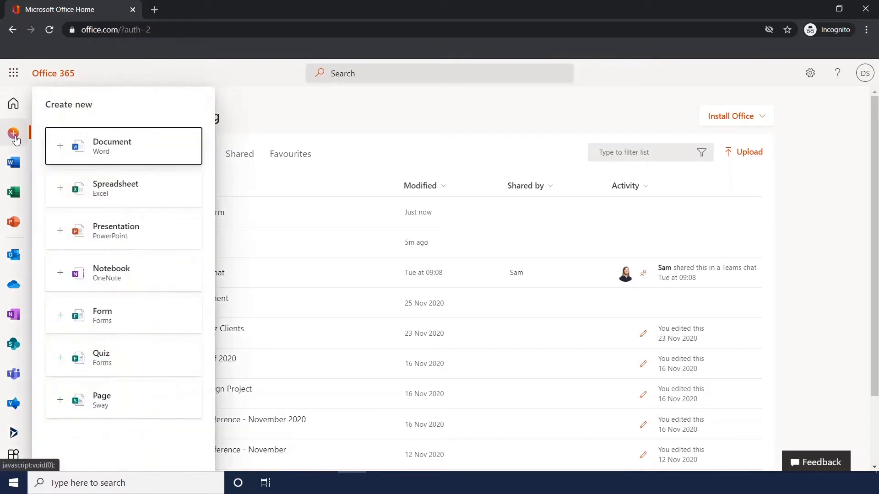
left_click(120, 324)
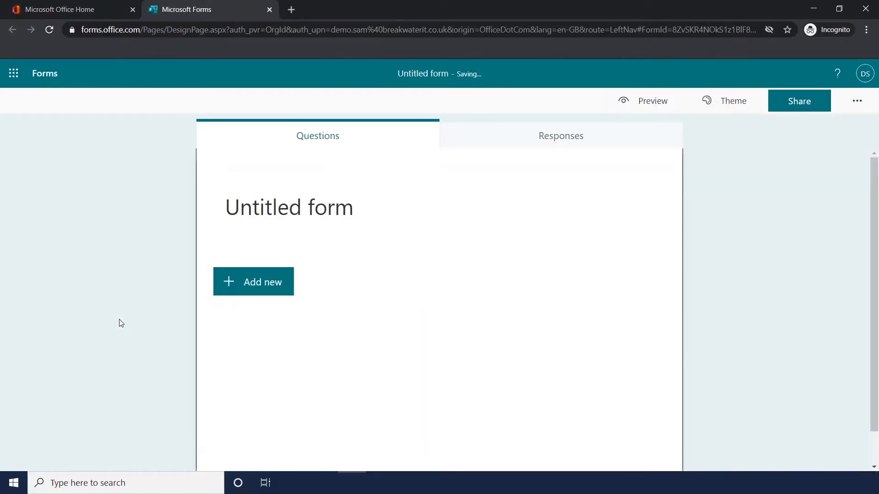
left_click(312, 215)
type("Staff ")
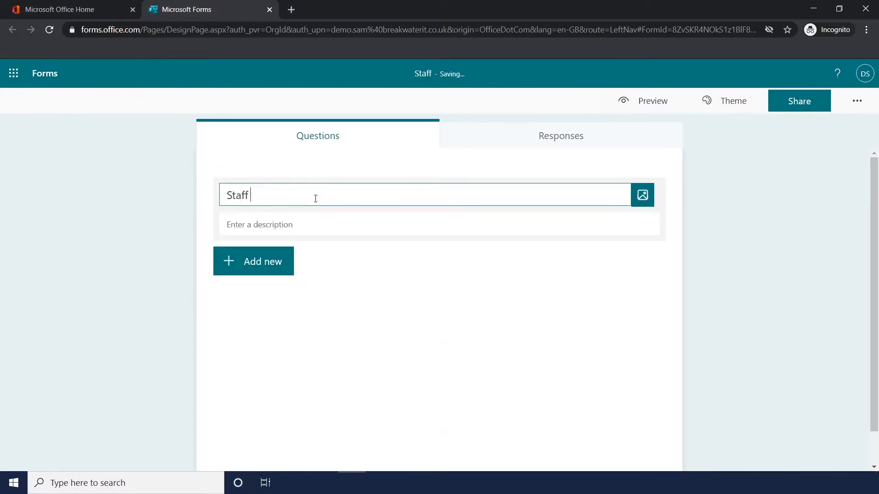
type("Survey")
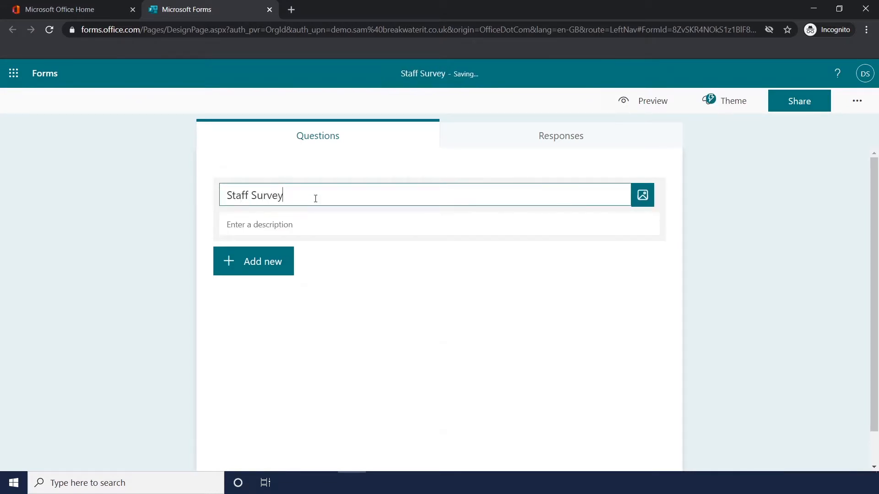
left_click(325, 226)
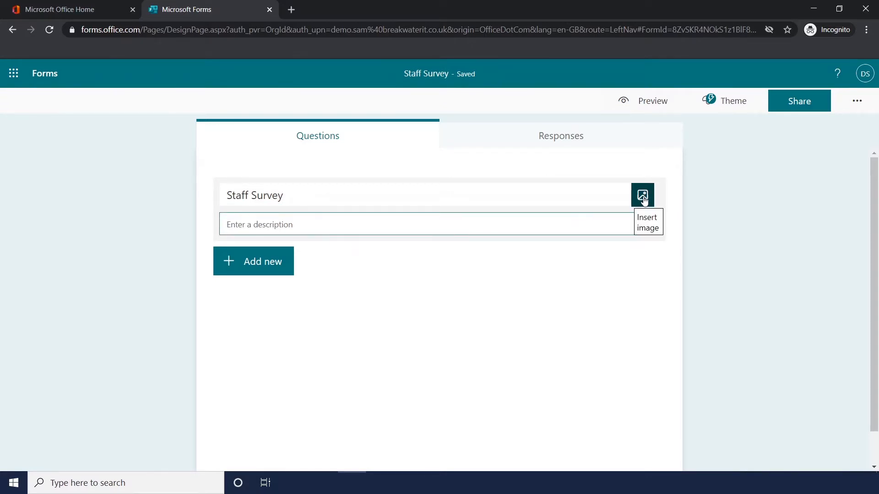
left_click(384, 261)
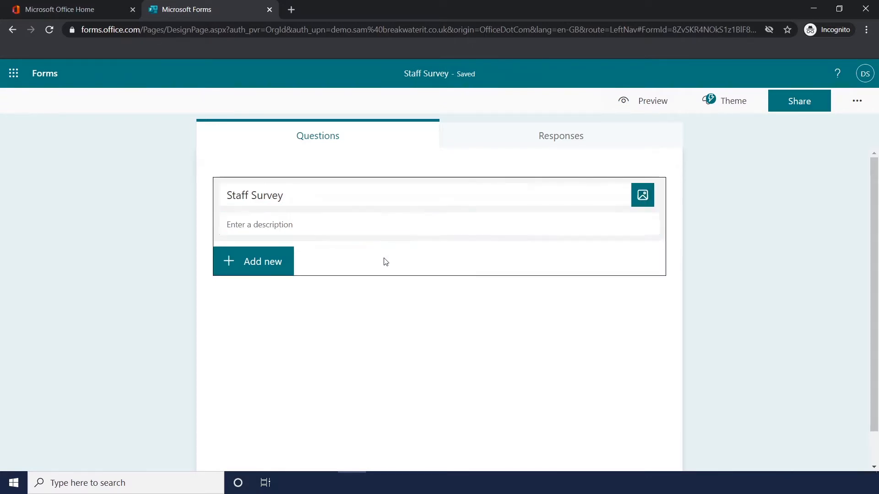
Add a date question titled "Date of survey taken", switching the required setting on and back off
left_click(289, 263)
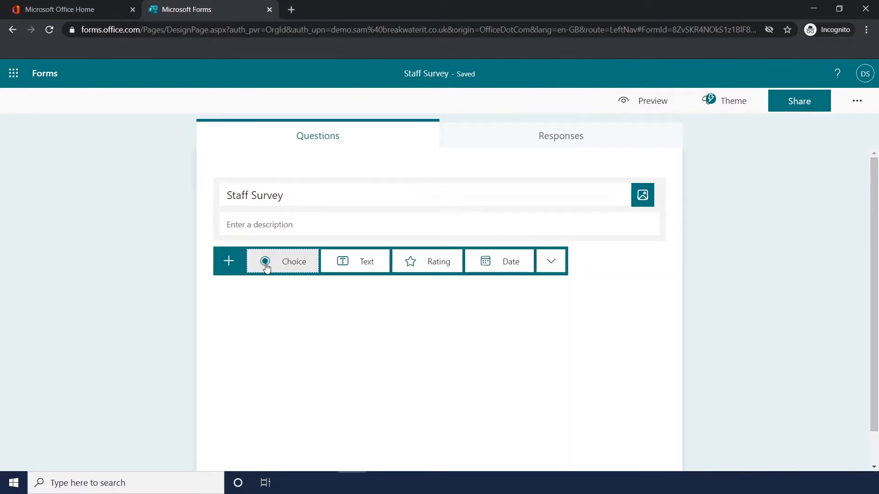
left_click(510, 269)
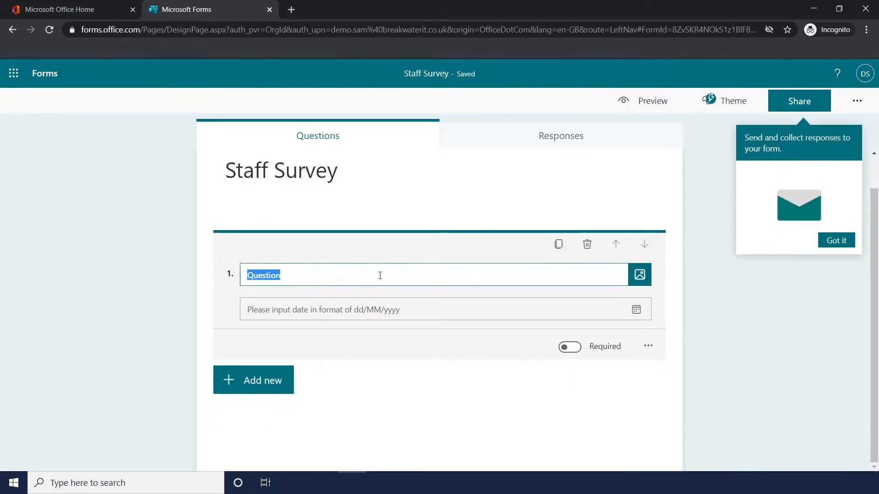
type("Date of survey")
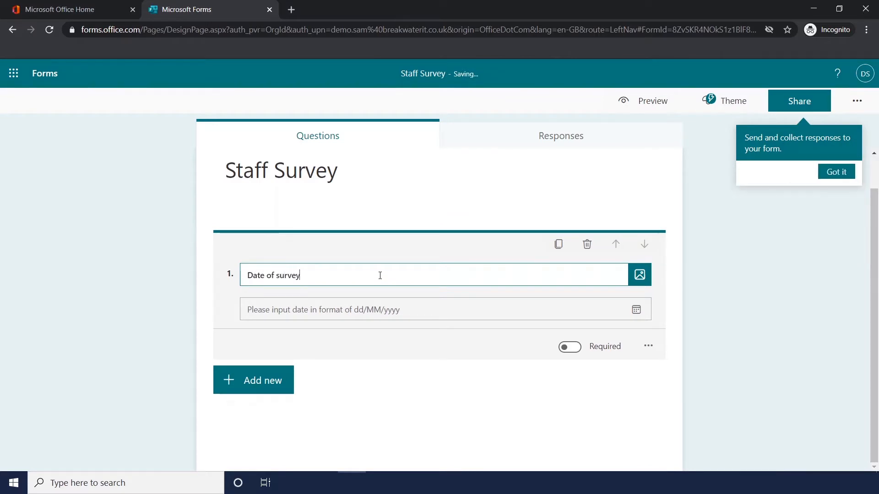
type(" taken")
left_click(569, 349)
left_click(570, 349)
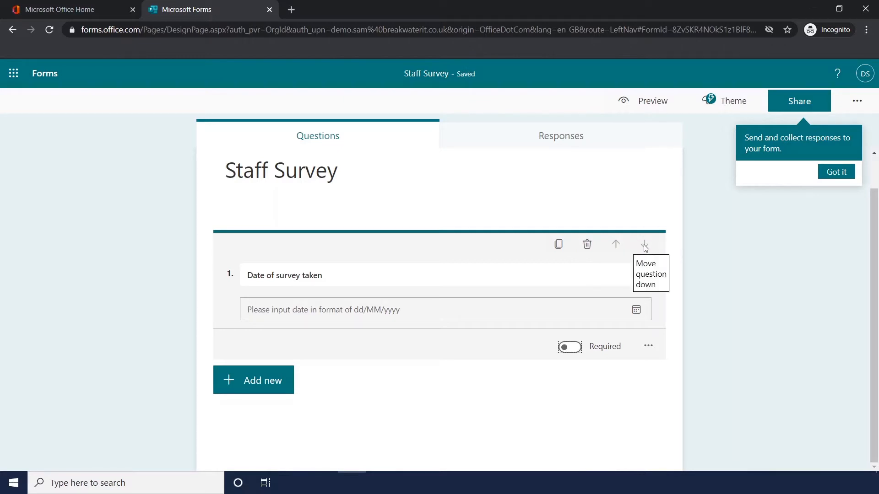
Add a text question with the default title, move it above the date question and return it to second place
left_click(262, 386)
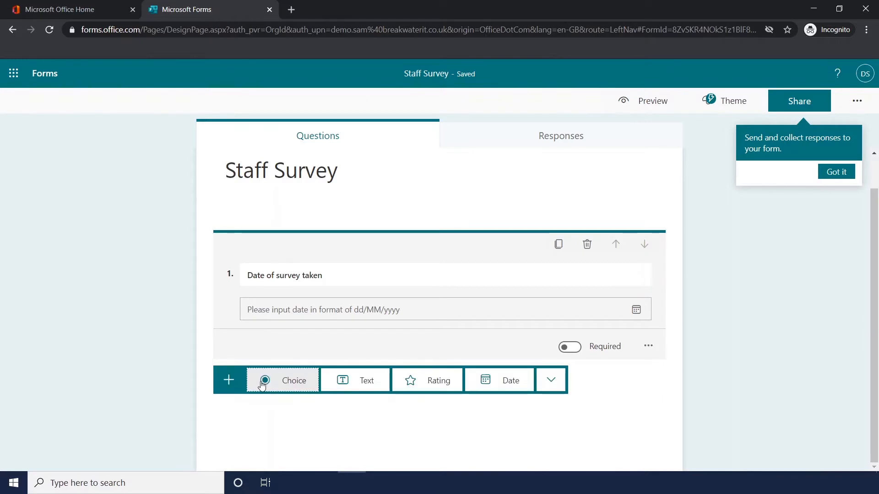
left_click(366, 389)
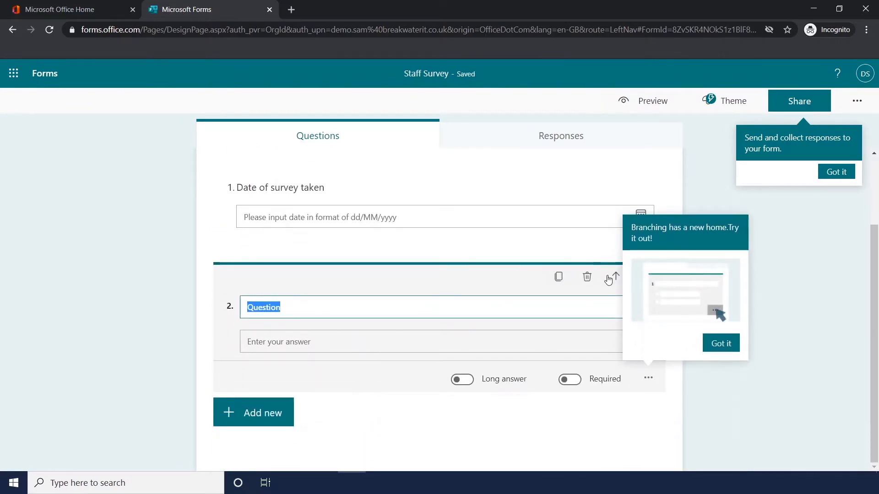
left_click(616, 281)
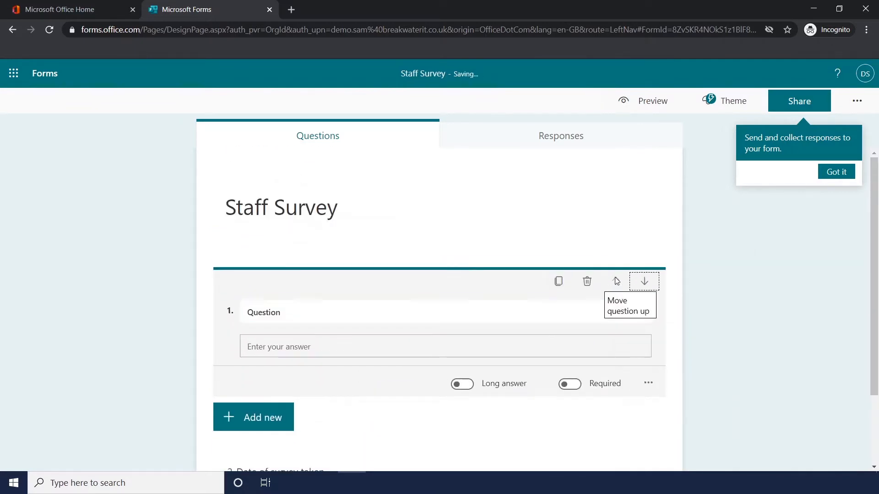
left_click(644, 285)
scroll(410, 361, "down", 2)
Add a rating question titled "How happy are you?" with 10 levels
left_click(255, 411)
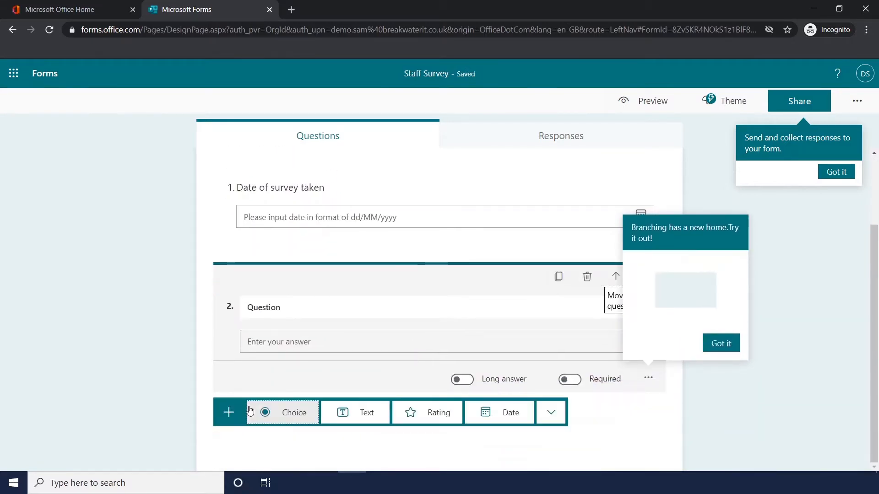
left_click(425, 415)
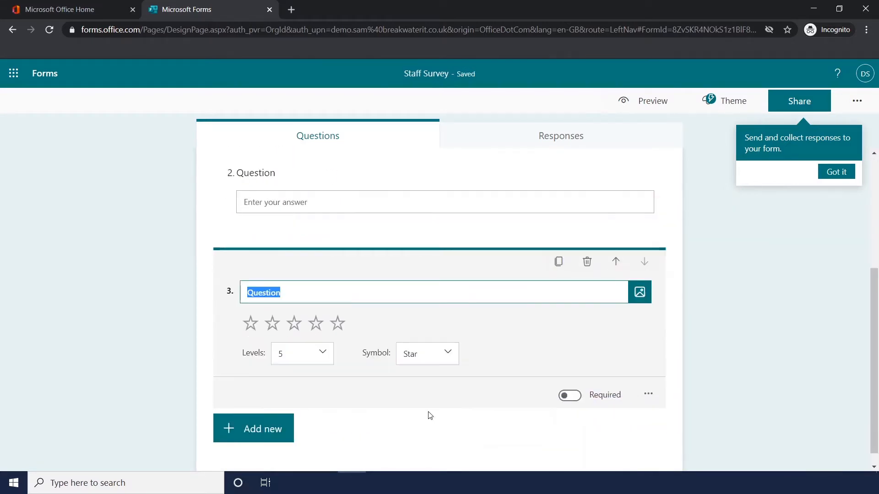
type("How happy are you?")
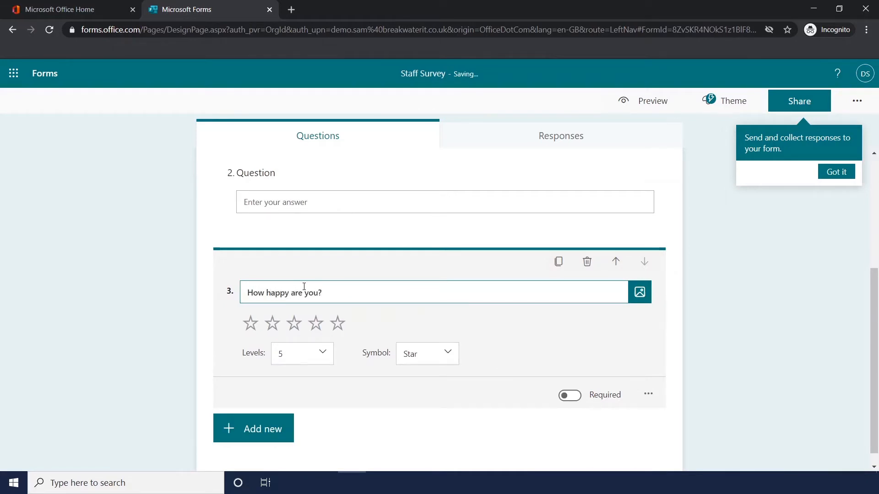
left_click(297, 353)
scroll(295, 403, "down", 3)
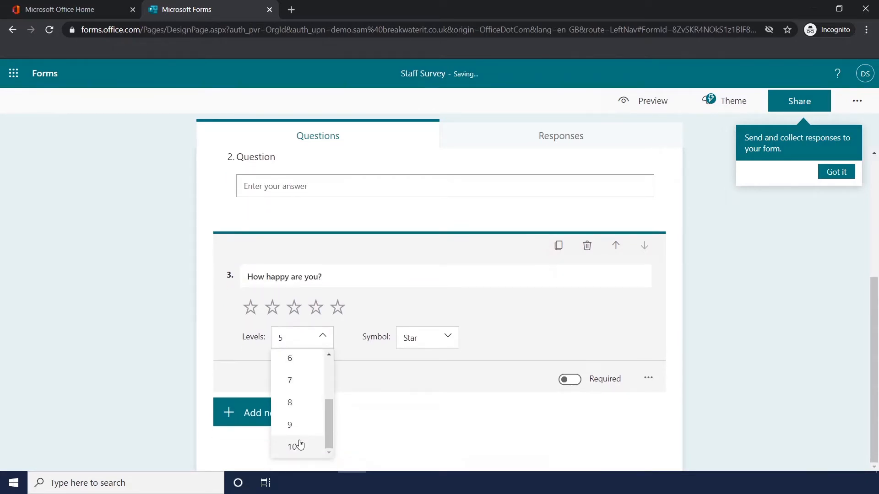
left_click(300, 446)
Try the Number symbol for the rating question, set it back to Star, make the question required and dismiss the sharing tip
left_click(448, 338)
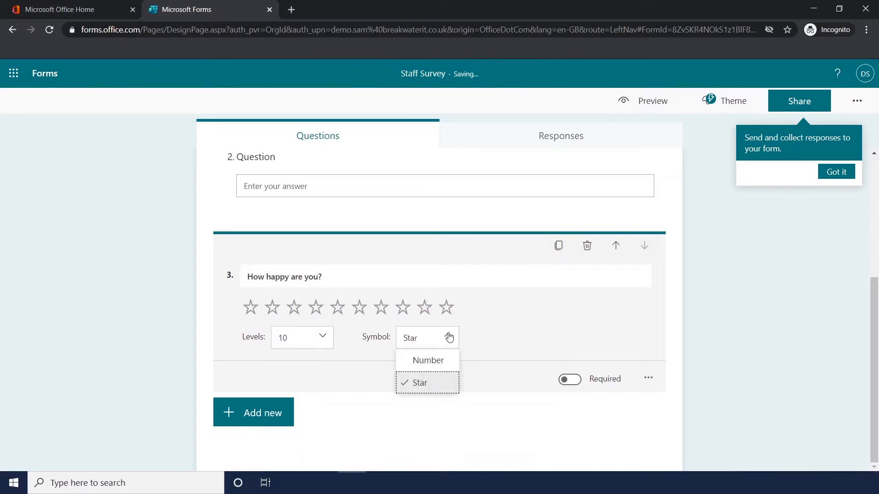
left_click(443, 361)
left_click(443, 344)
left_click(436, 393)
left_click(563, 384)
left_click(744, 302)
left_click(825, 175)
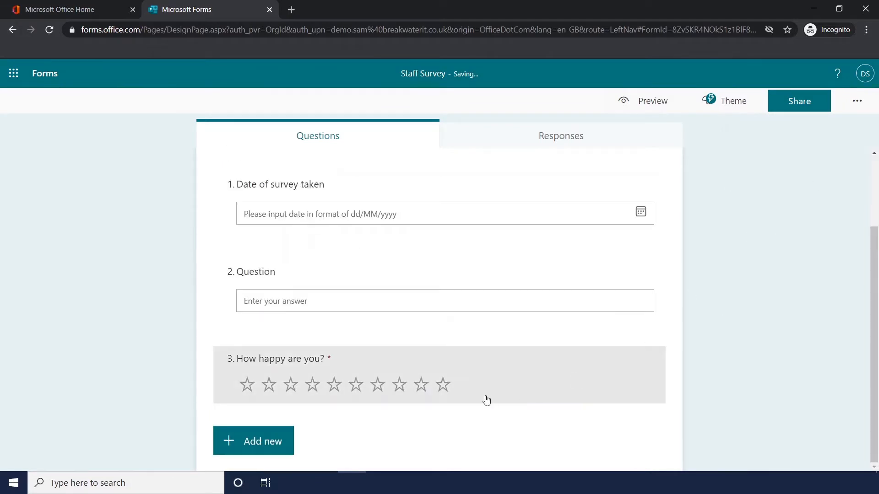
Preview the whole survey in the computer and mobile layouts, and return to the form editor
left_click(657, 103)
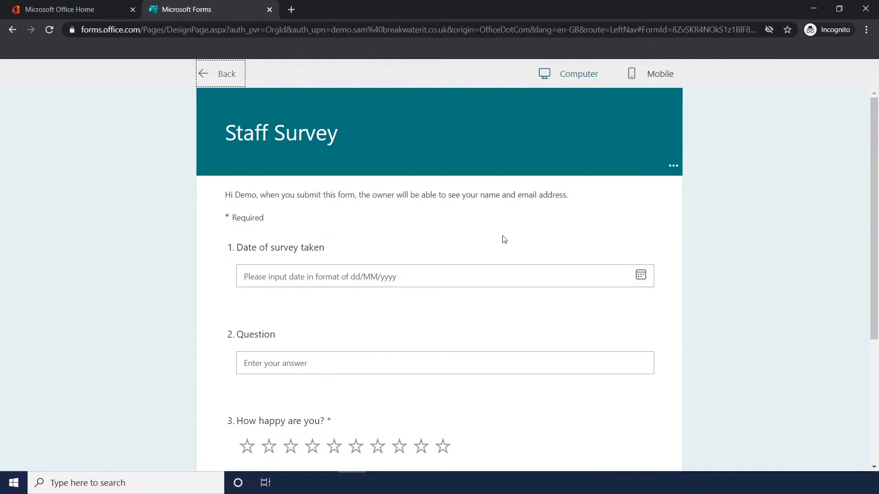
scroll(502, 239, "down", 5)
scroll(505, 274, "up", 5)
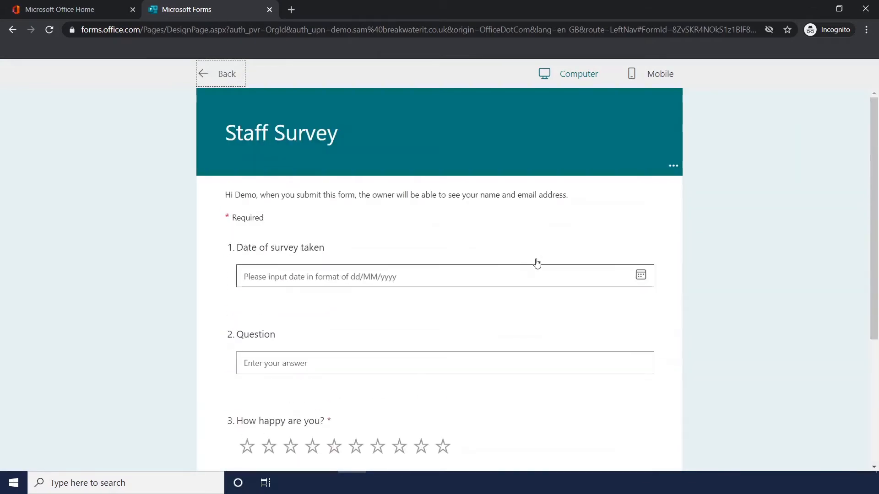
left_click(658, 75)
scroll(447, 256, "down", 4)
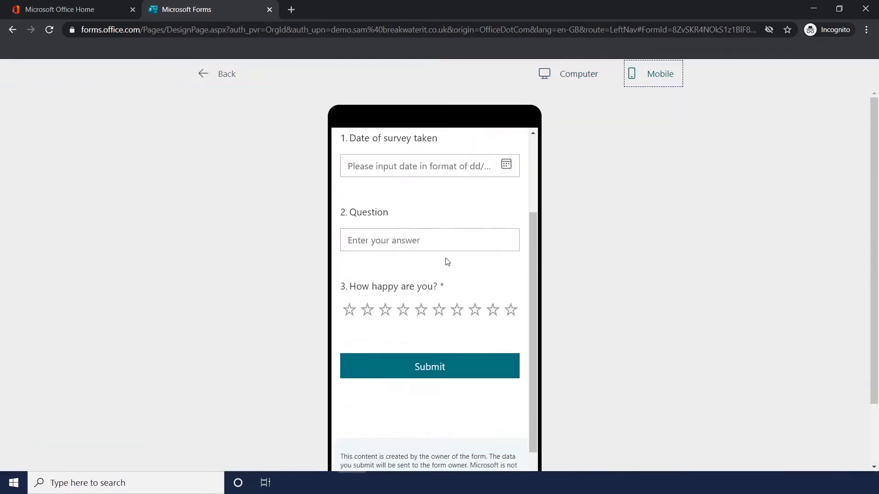
scroll(445, 259, "up", 4)
left_click(231, 75)
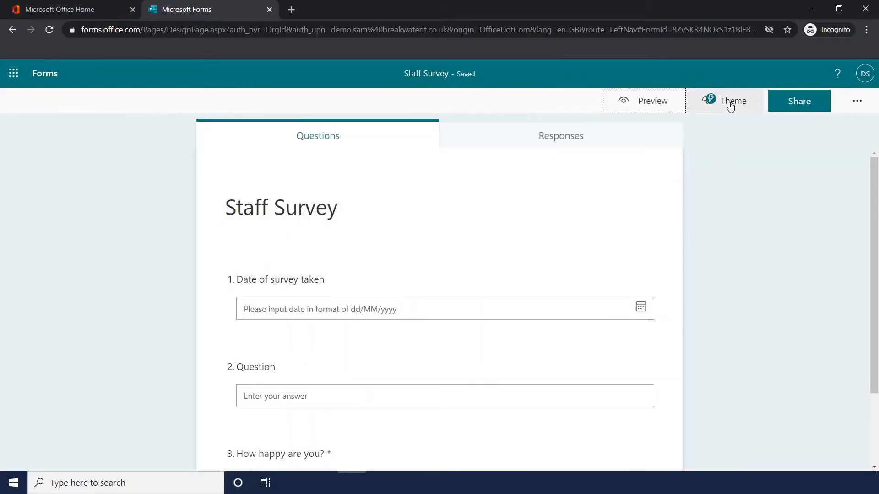
Try several form themes, including the light bulb and snowboarder designs, apply the red hamburger pattern and hide the theme ideas
left_click(731, 102)
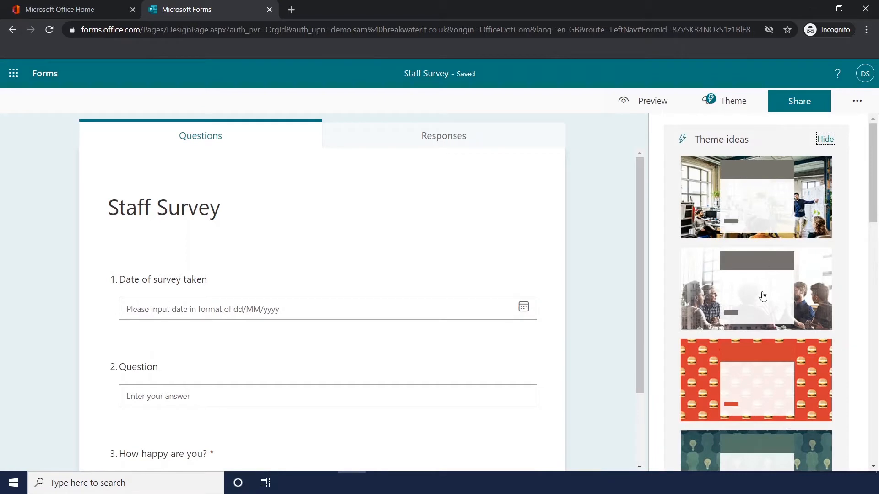
left_click(761, 299)
left_click(751, 370)
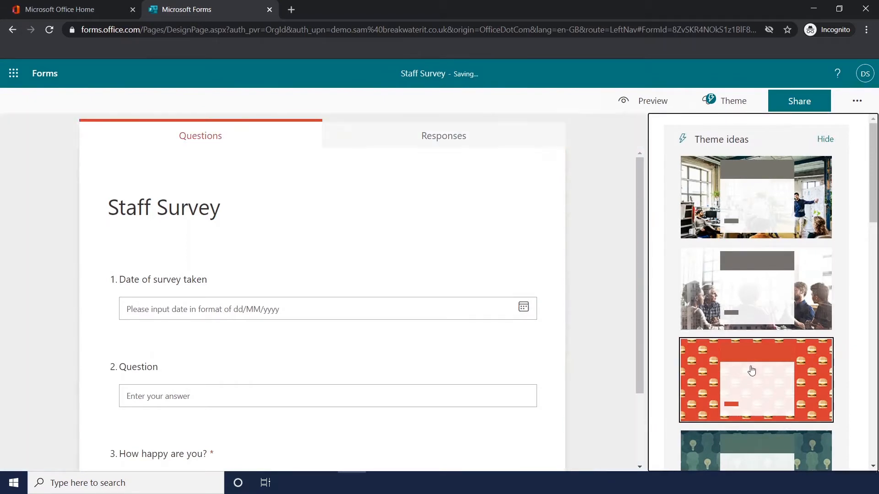
scroll(752, 368, "down", 5)
left_click(763, 276)
scroll(759, 324, "down", 10)
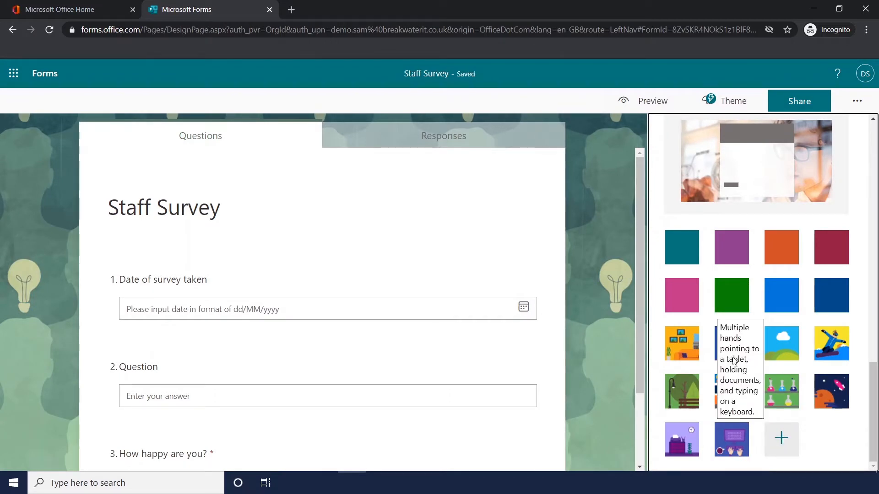
left_click(816, 345)
scroll(816, 346, "up", 5)
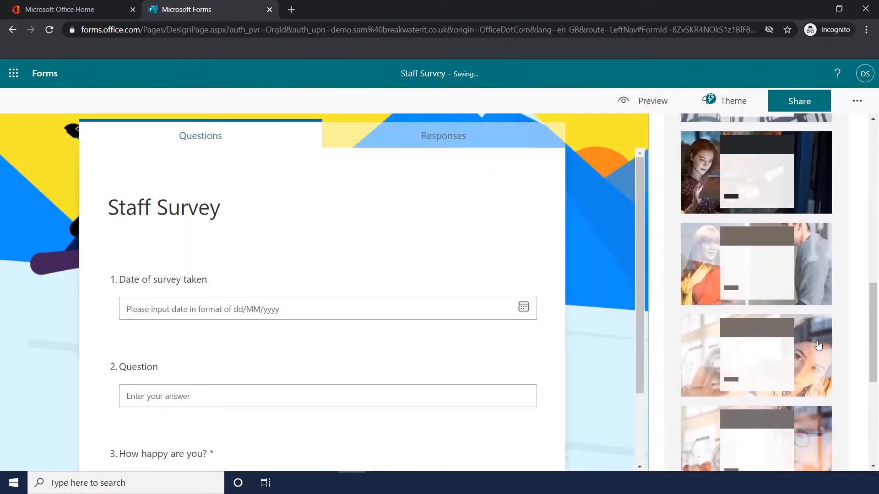
left_click(818, 345)
scroll(819, 345, "up", 5)
left_click(795, 380)
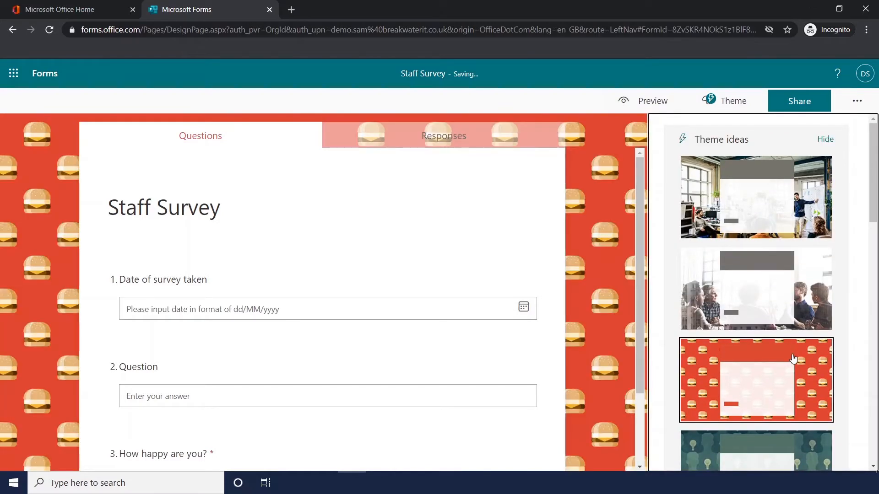
left_click(825, 138)
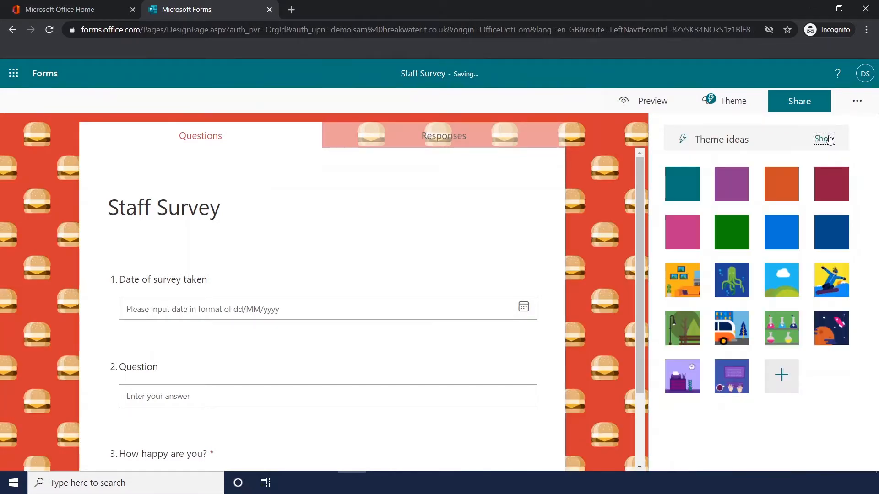
Open the form's sharing options and limit responses to specific people in the organisation, ready to enter a name or email address
left_click(819, 106)
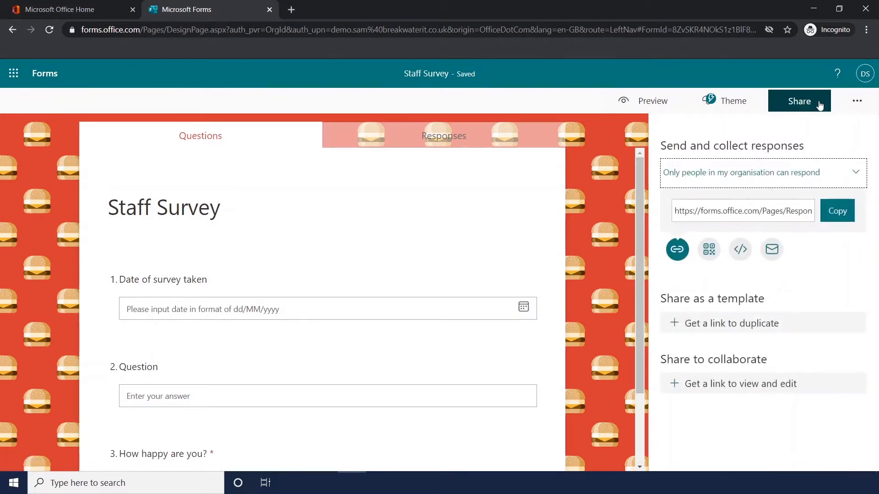
left_click(852, 173)
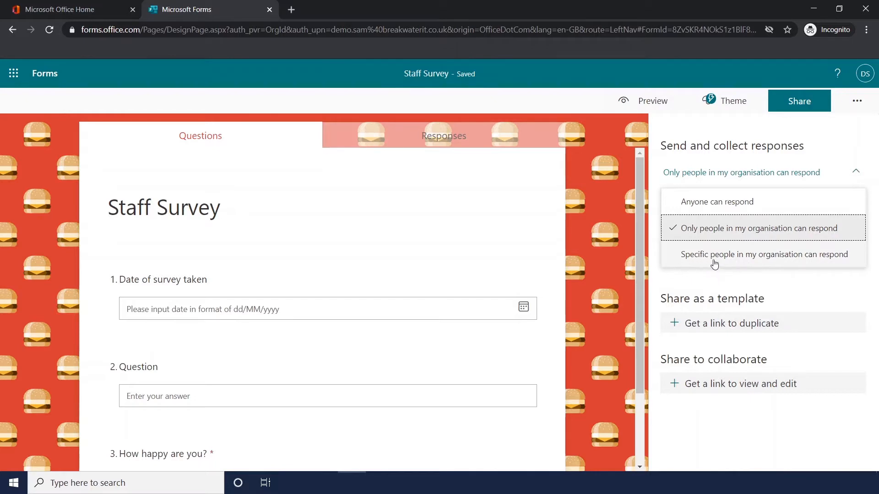
left_click(802, 264)
left_click(742, 201)
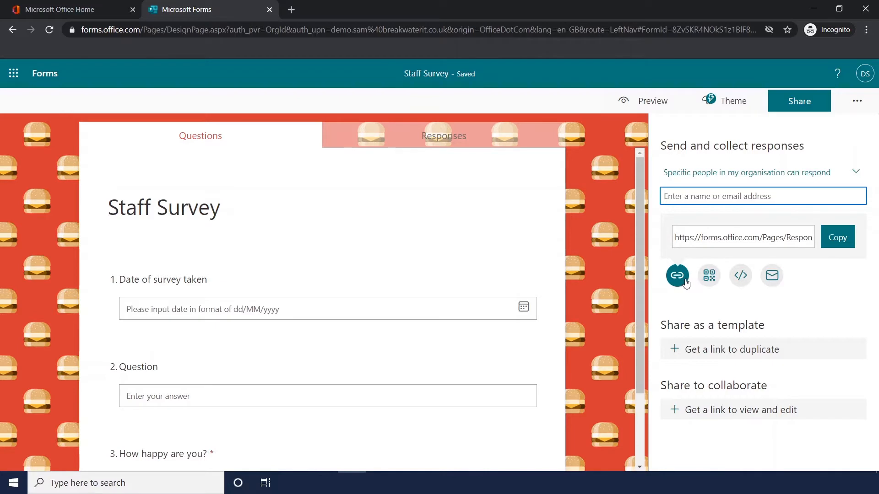
Look through the form's share link, QR code and embed code, and open an email draft containing the survey link
left_click(693, 242)
mouse_move(693, 242)
left_mouse_down()
mouse_move(837, 243)
mouse_move(698, 241)
left_mouse_up()
left_click(708, 278)
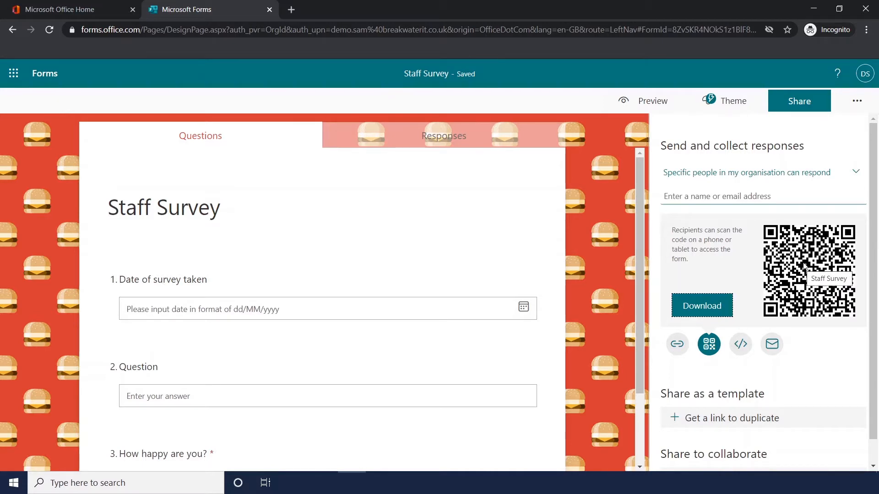
left_click(740, 344)
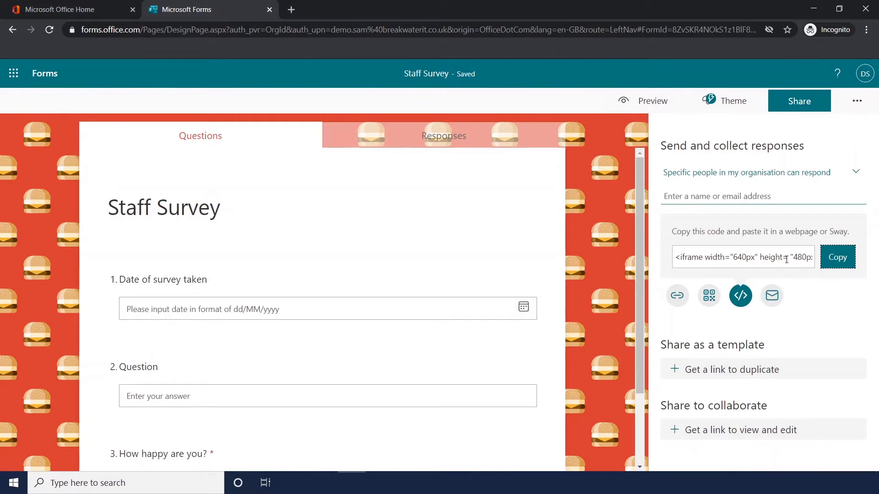
left_click(772, 296)
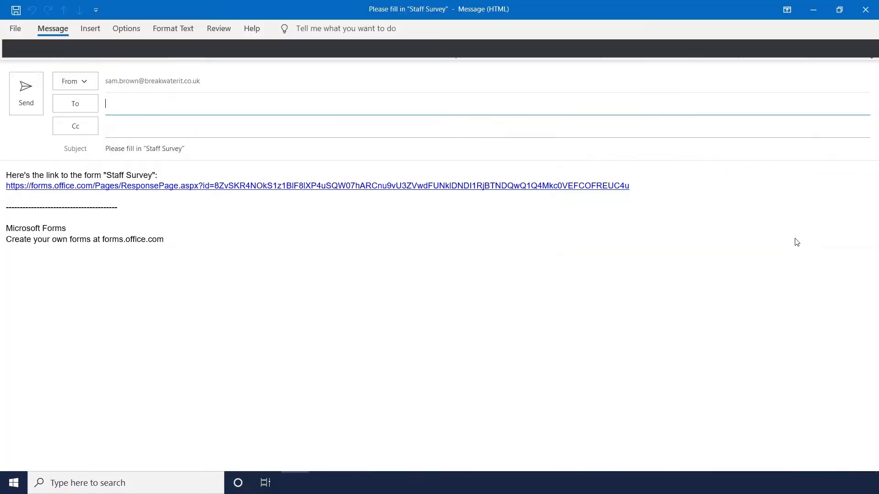
Close the survey email draft without saving it and return to the form's sharing options
left_click(858, 15)
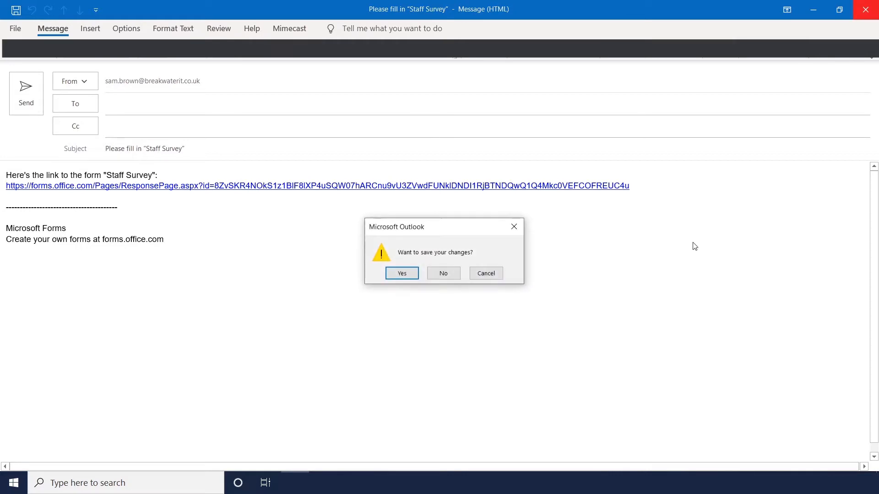
left_click(455, 273)
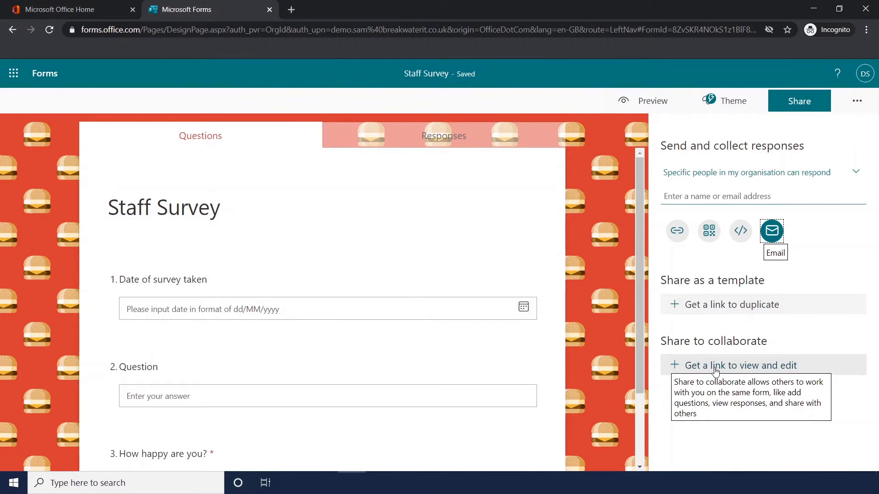
Look through the form's multilingual settings, including the list of additional languages, and check the other form options such as printing
left_click(859, 101)
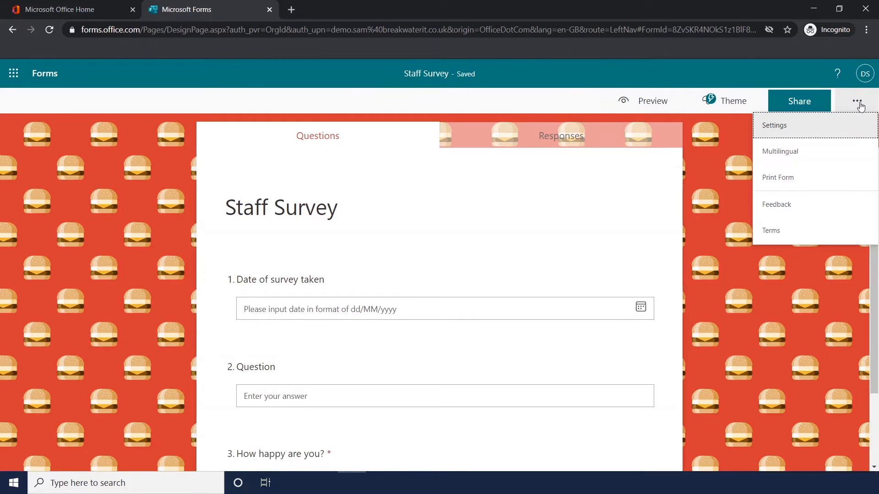
left_click(819, 157)
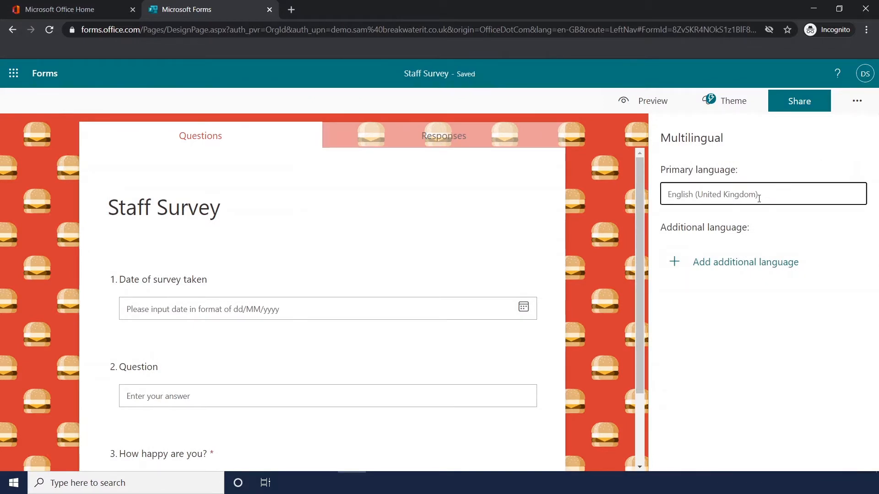
left_click_drag(669, 170, 716, 171)
left_click(716, 172)
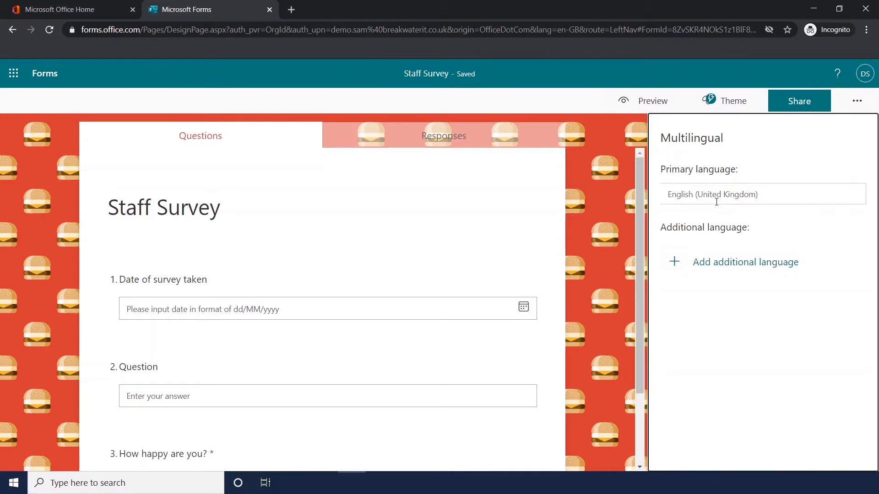
left_click(737, 267)
scroll(735, 353, "down", 3)
scroll(735, 352, "down", 20)
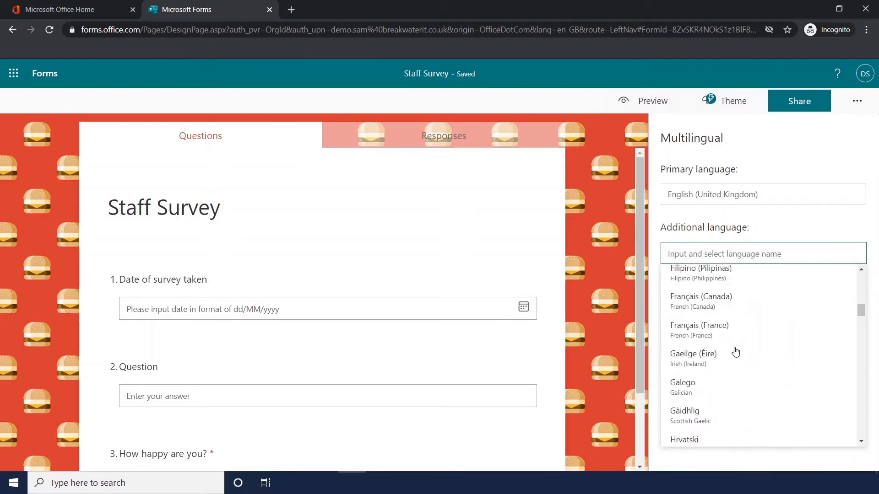
scroll(735, 350, "down", 15)
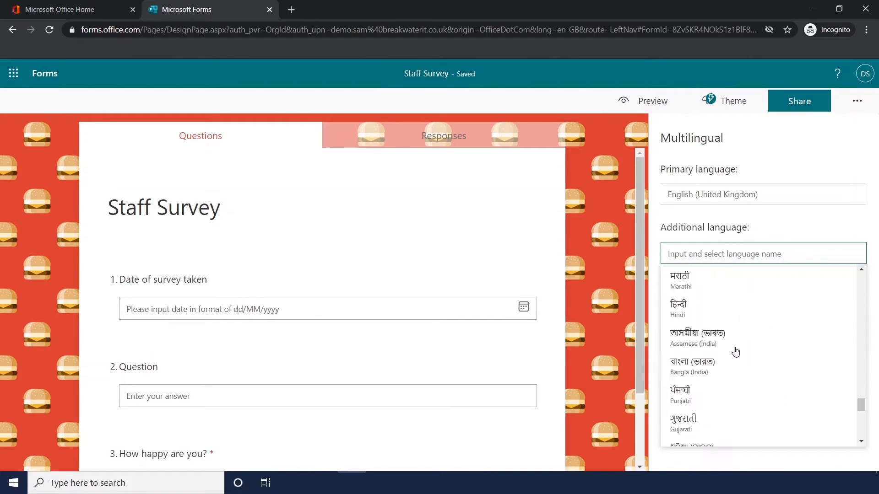
left_click(809, 164)
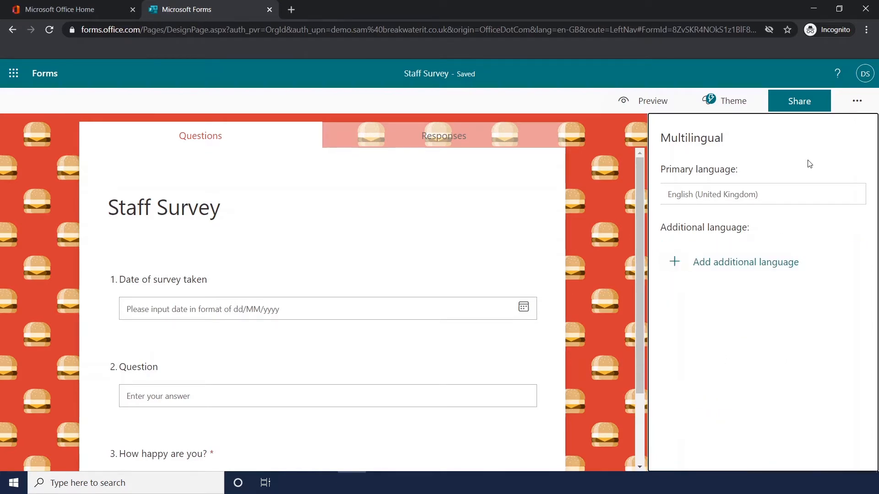
left_click(857, 100)
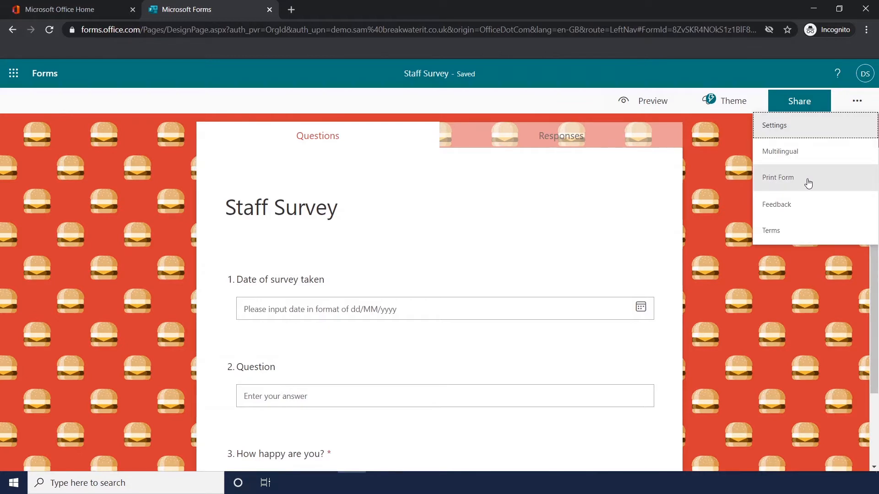
left_click(732, 186)
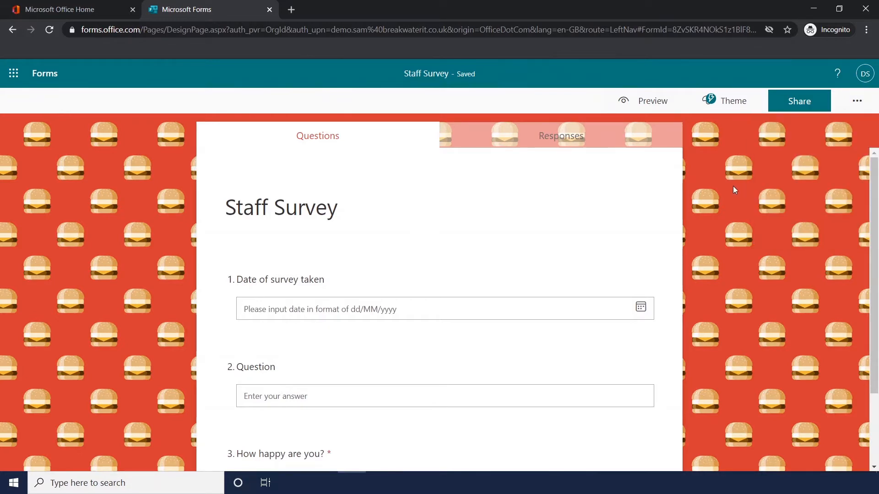
View the Staff Survey response summary and its further options, including creating a summary link
left_click(568, 138)
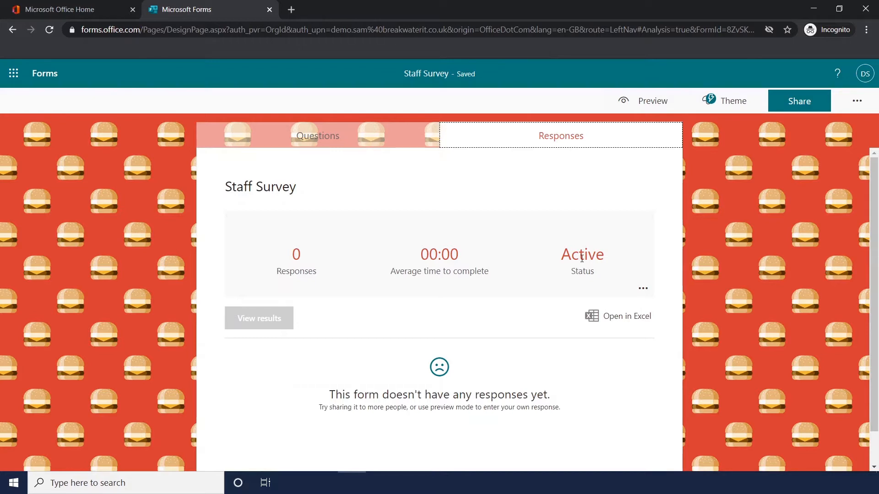
left_click(643, 288)
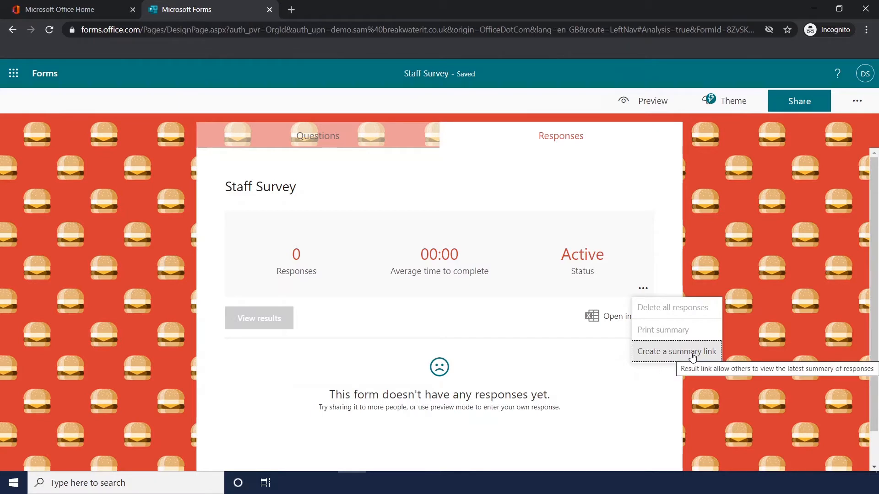
left_click(566, 330)
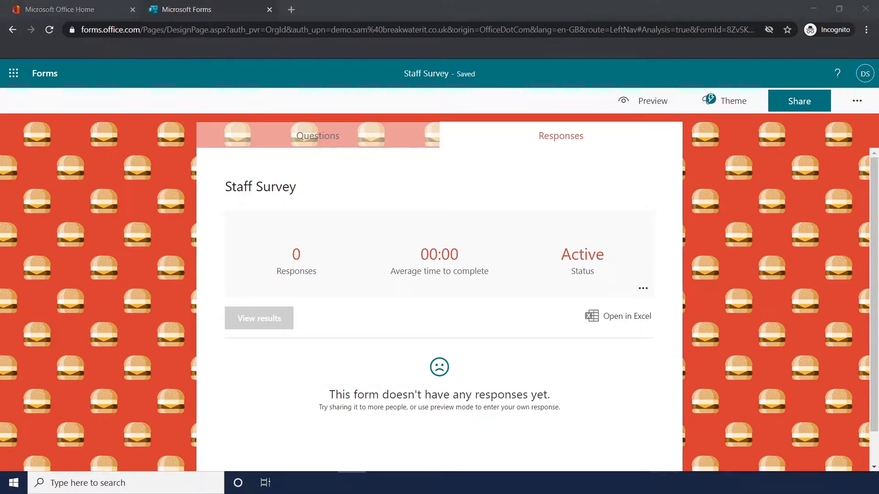
Switch to Microsoft Teams and add a Forms tab to the General channel with a new shared form named "Test Form", without posting about it
left_click(664, 483)
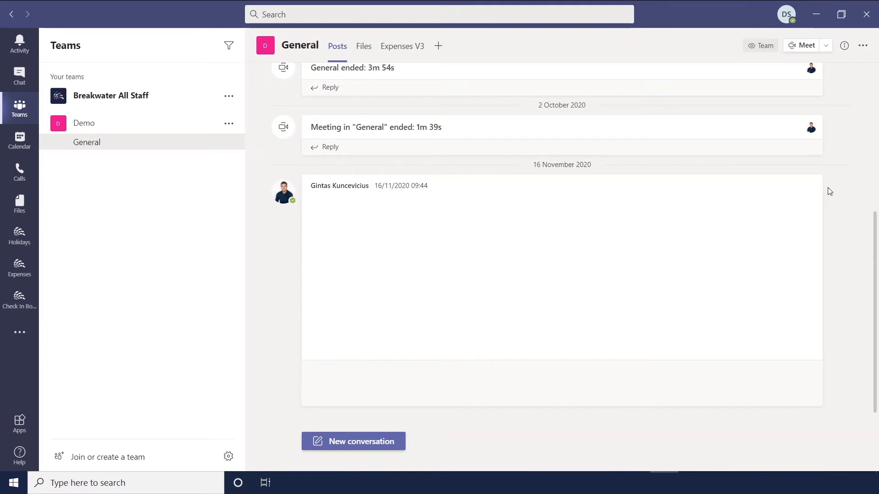
left_click(439, 48)
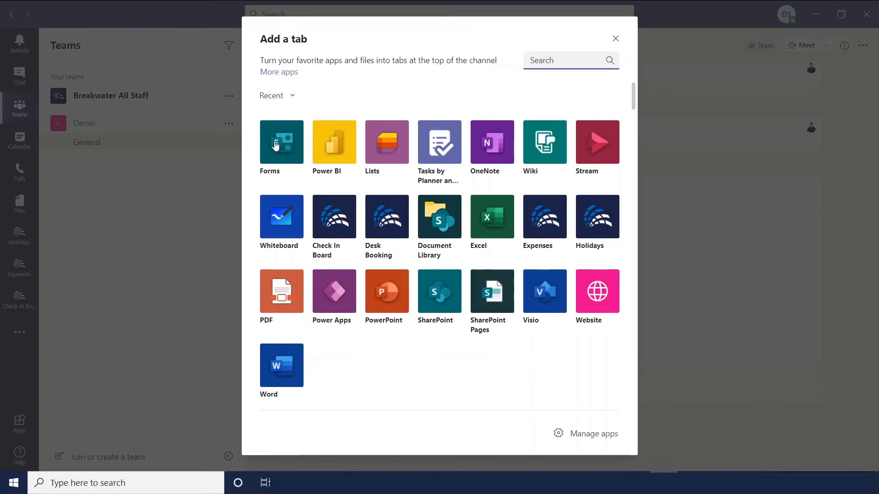
key("Escape")
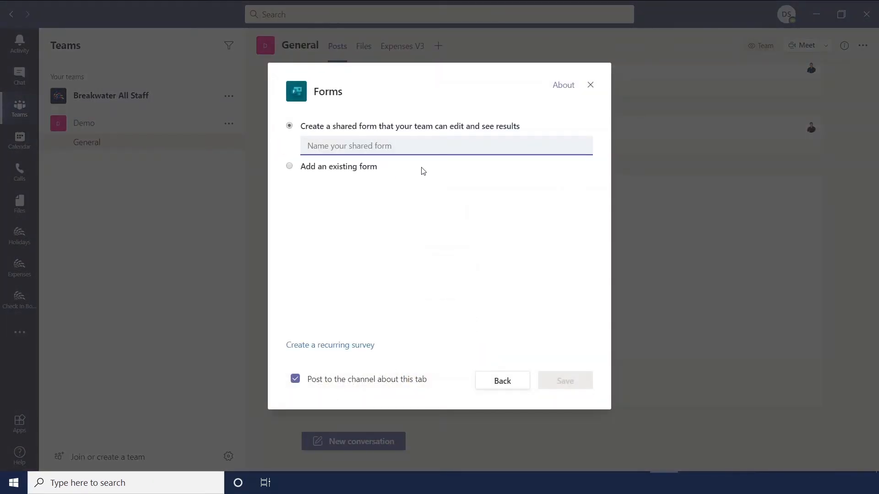
left_click(429, 146)
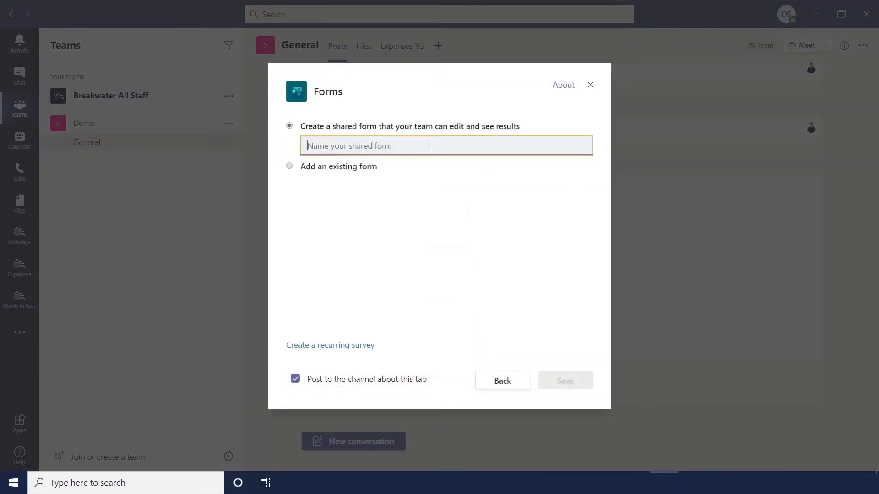
type("Test Form")
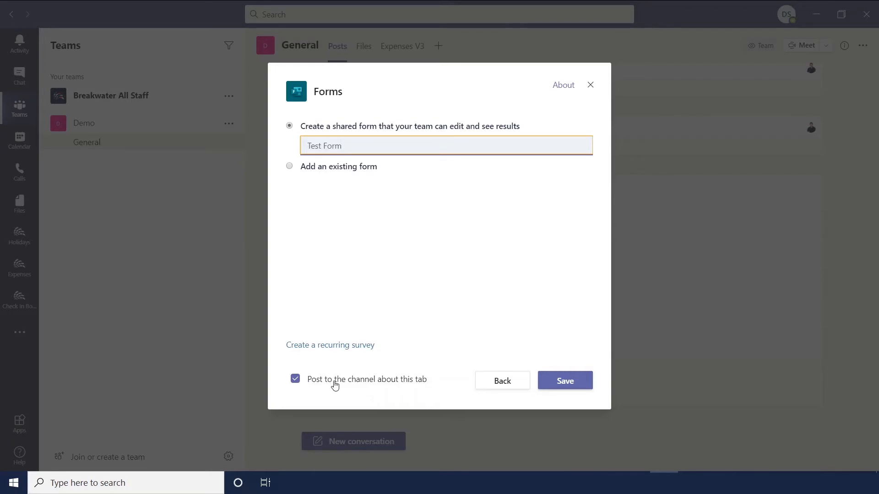
left_click(424, 382)
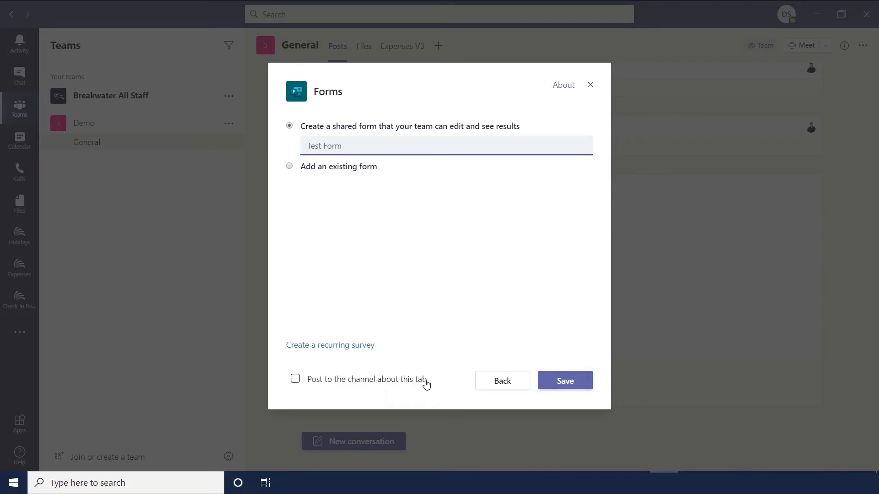
left_click(557, 381)
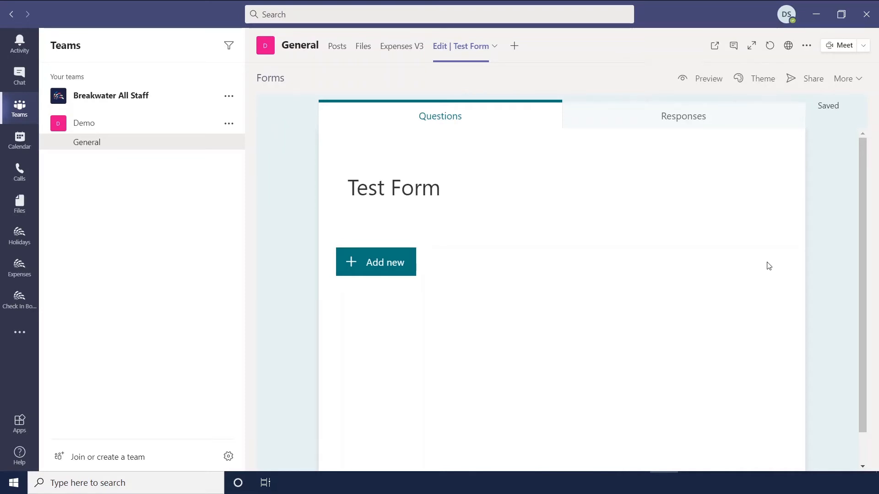
Look at Test Form's title and description fields and the available question types, including Ranking, Likert and File upload
left_click(474, 194)
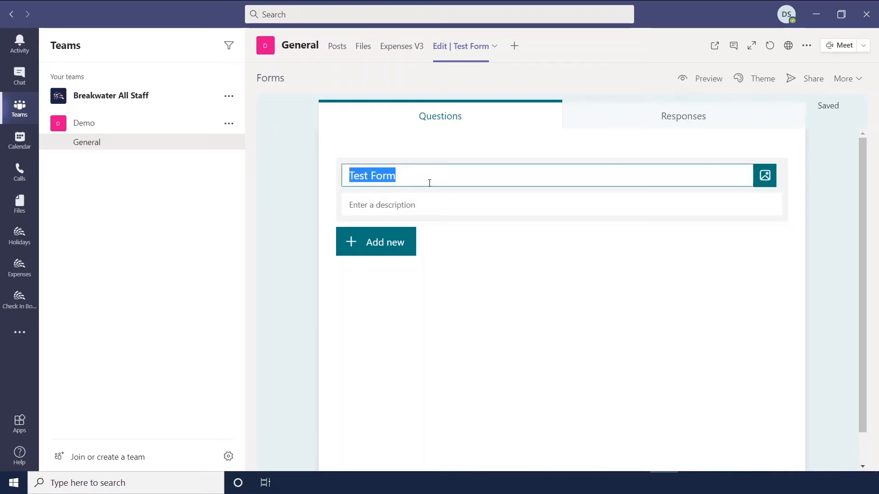
left_click(420, 201)
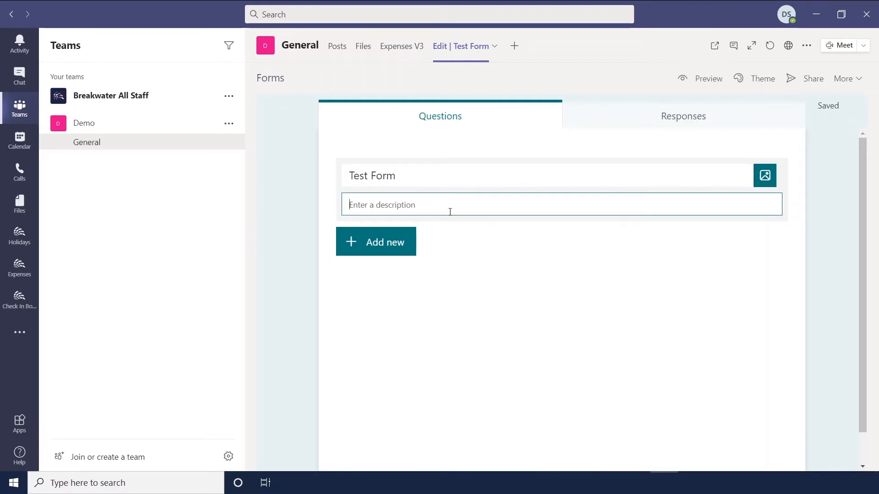
left_click(404, 244)
left_click(672, 241)
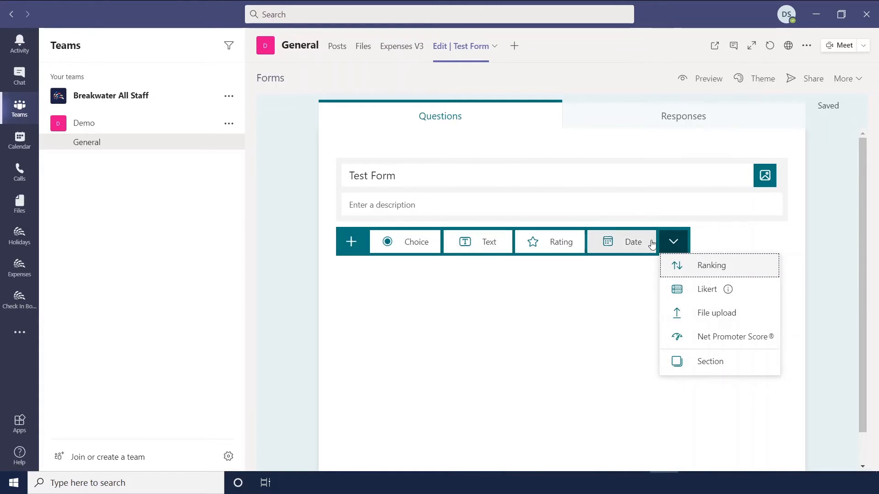
mouse_move(687, 295)
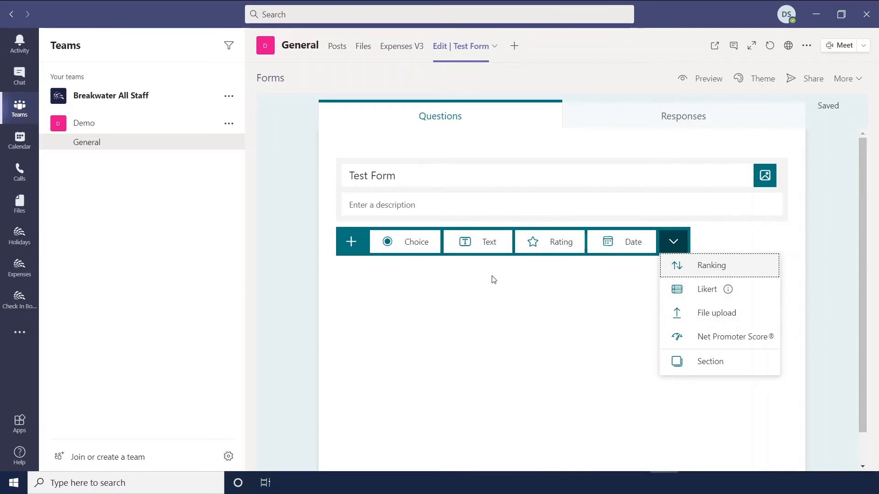
left_click(806, 186)
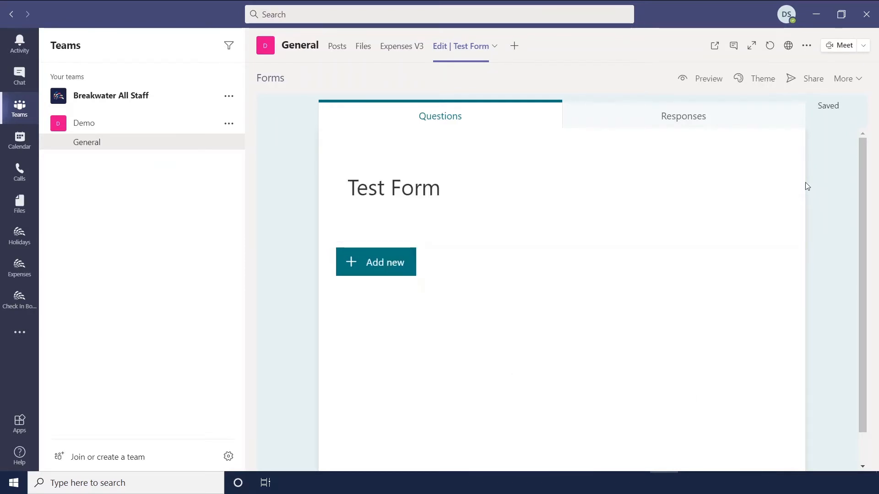
Preview Test Form in the computer and mobile layouts, and apply the green laboratory flasks theme
left_click(718, 80)
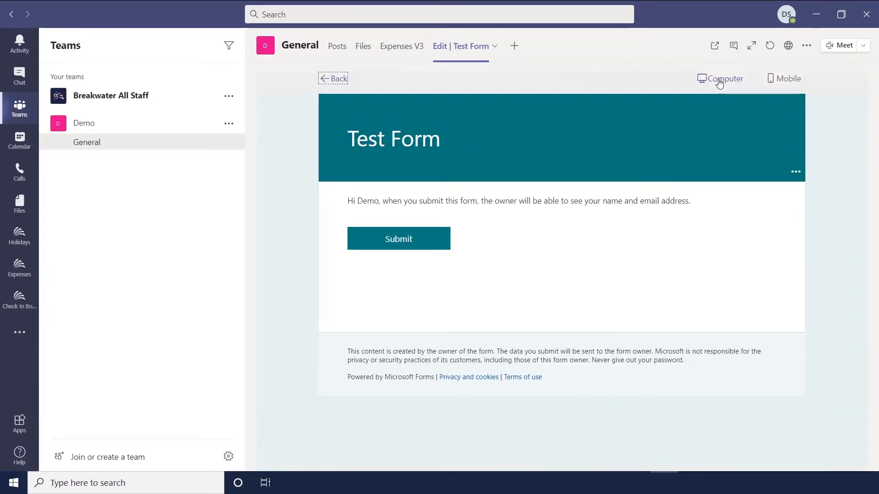
left_click(779, 79)
left_click(333, 79)
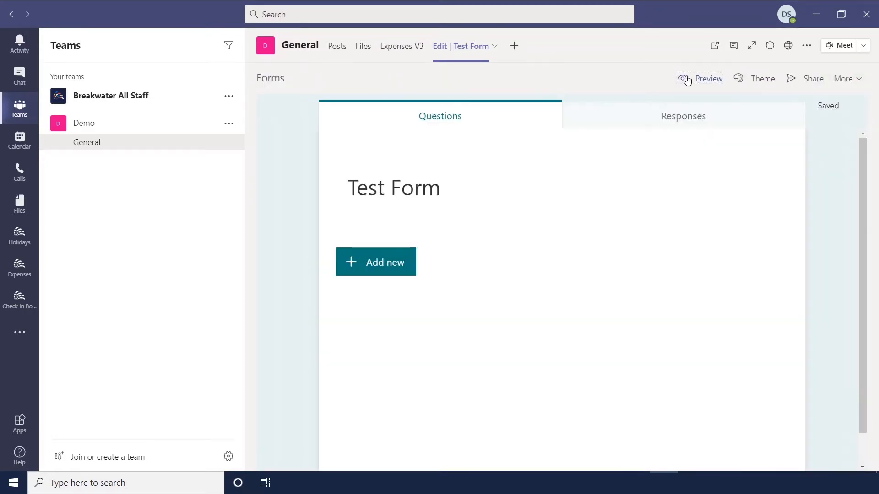
left_click(757, 80)
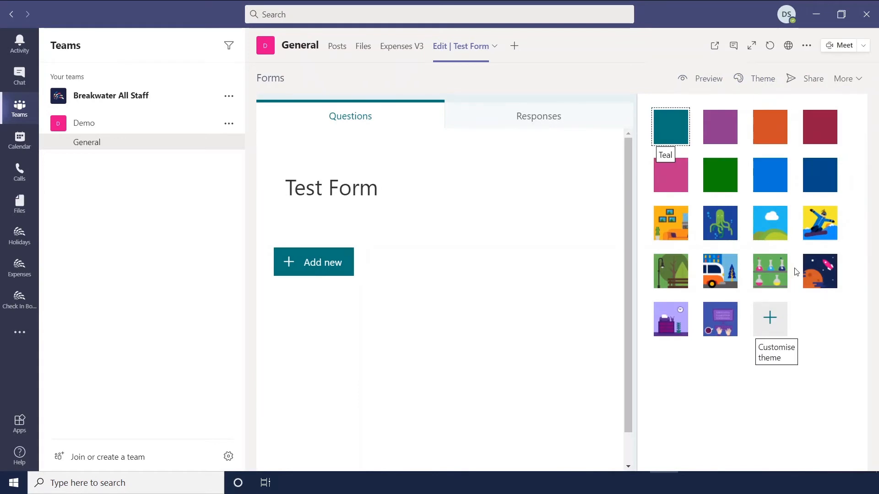
left_click(772, 272)
Check Test Form's sharing options, additional form options and response summary, and return to its questions
left_click(817, 81)
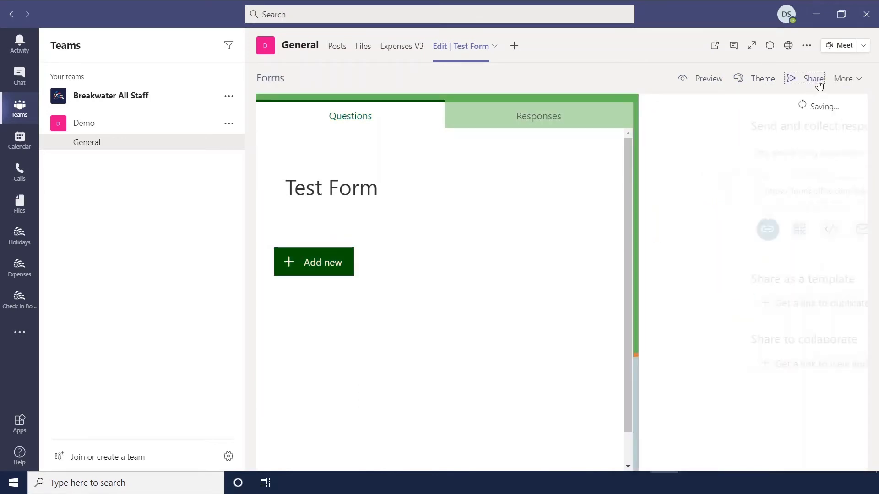
left_click(855, 82)
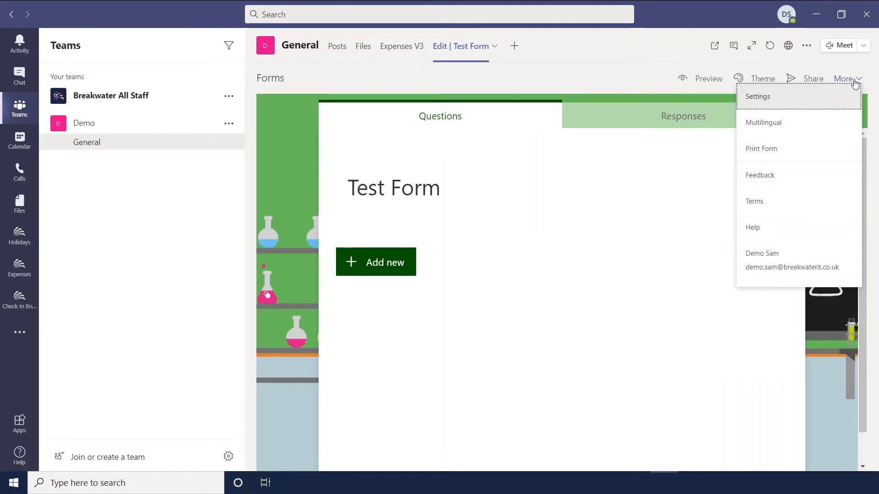
left_click(640, 125)
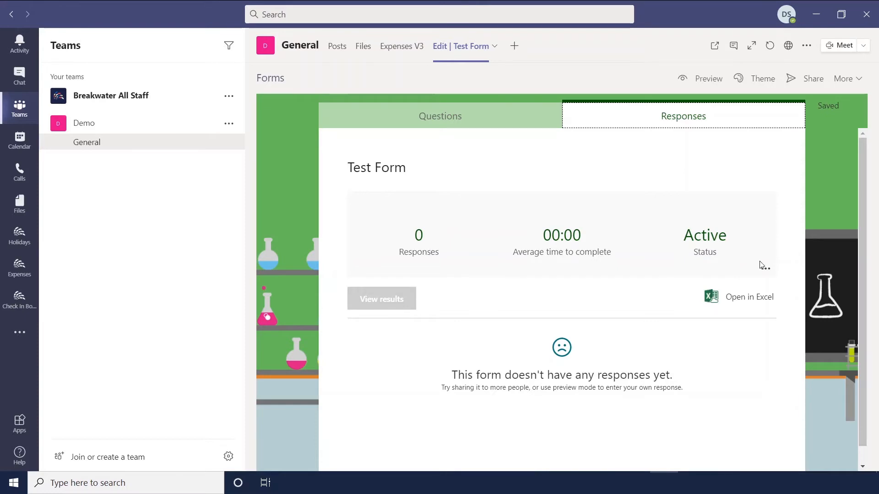
left_click(501, 121)
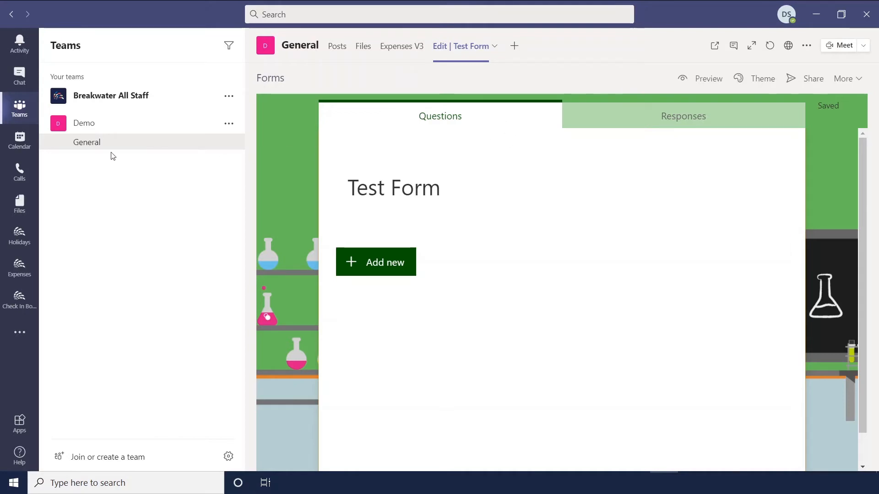
Open the one-to-one chat and look at its available messaging apps and the option to pin an app
left_click(20, 78)
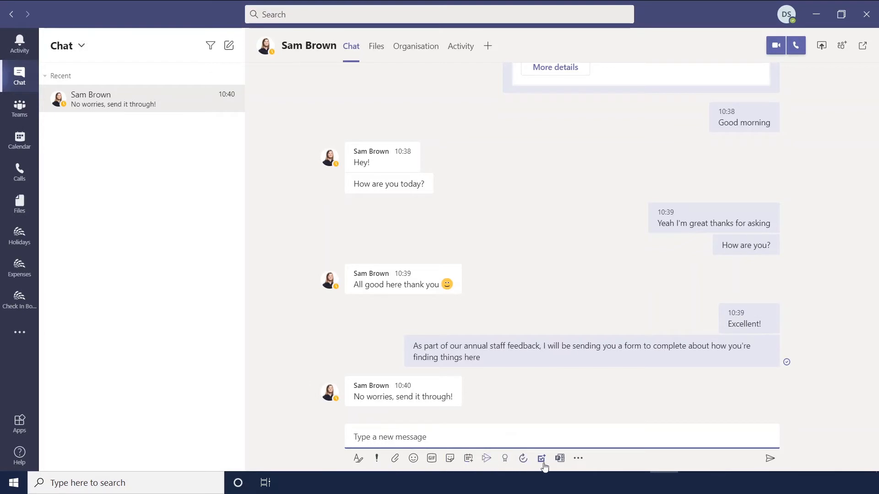
left_click(578, 459)
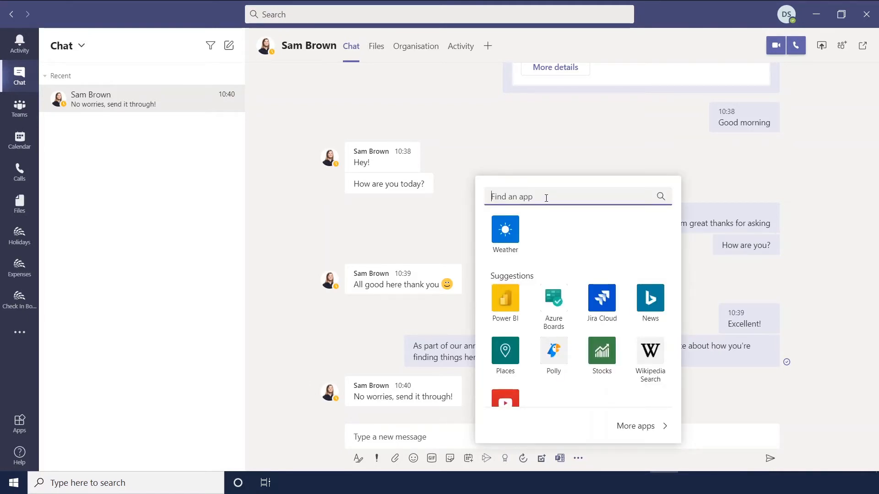
left_click(514, 243)
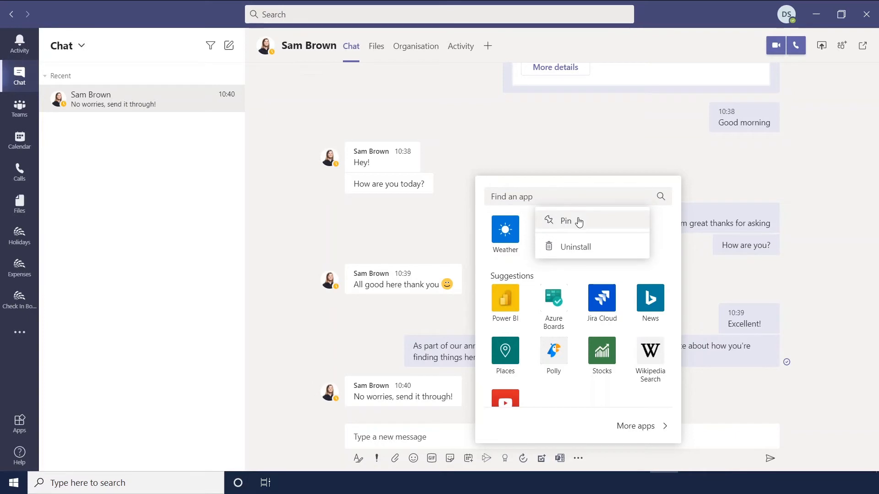
left_click(707, 439)
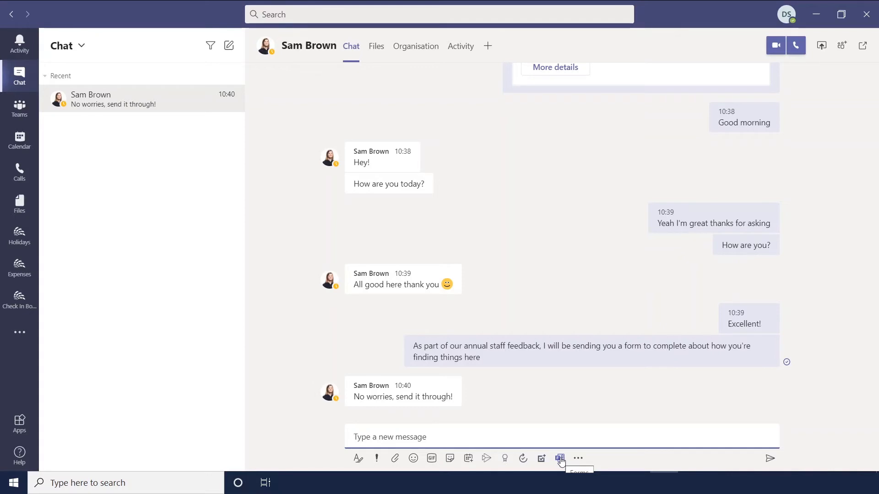
Start a Forms poll in the chat asking "How happy are you?" with all suggested options from Very happy to Very unhappy
left_click(560, 458)
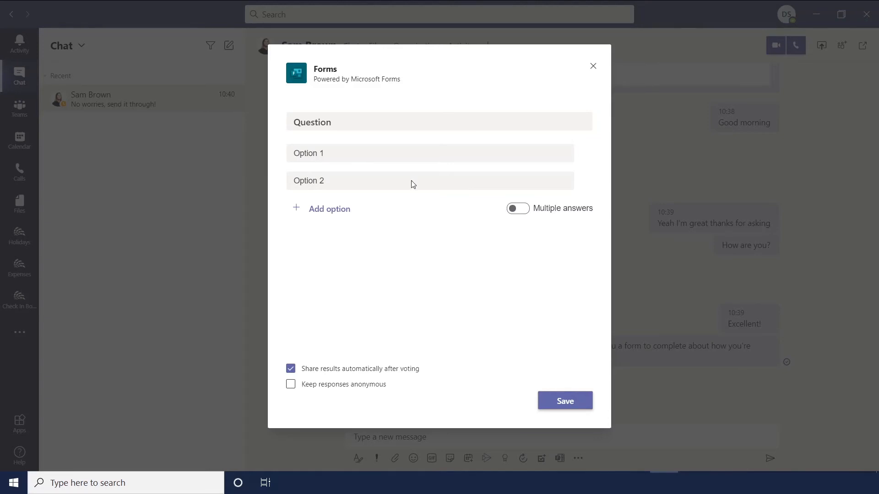
left_click(376, 122)
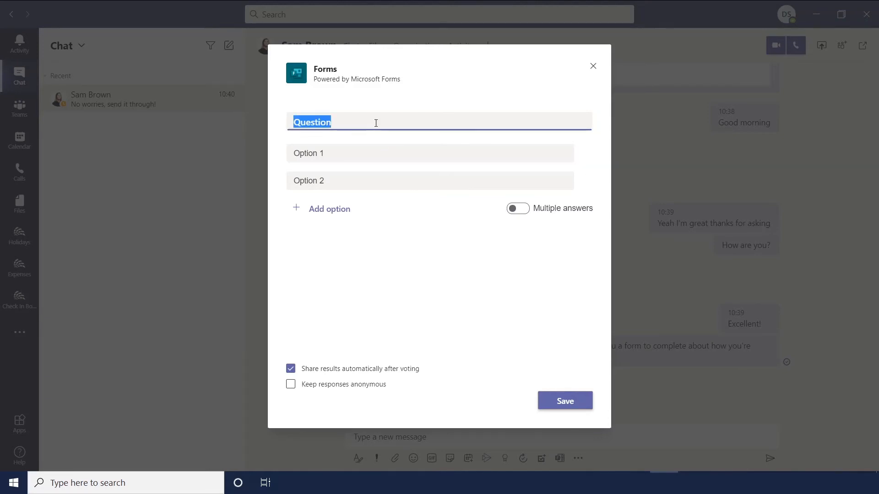
type("How happy are you?")
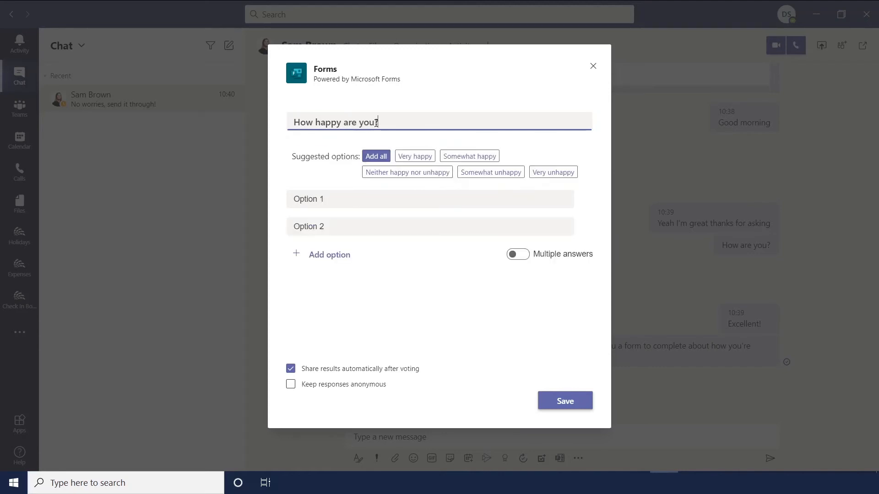
left_click(416, 158)
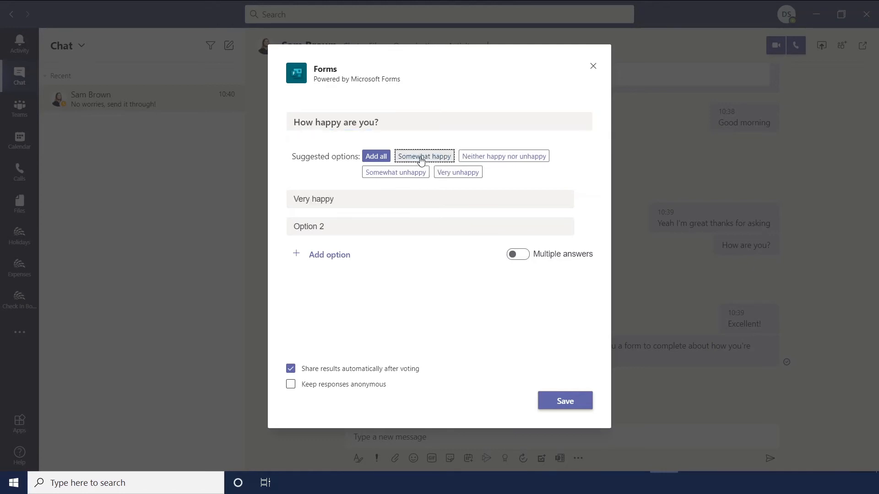
left_click(378, 157)
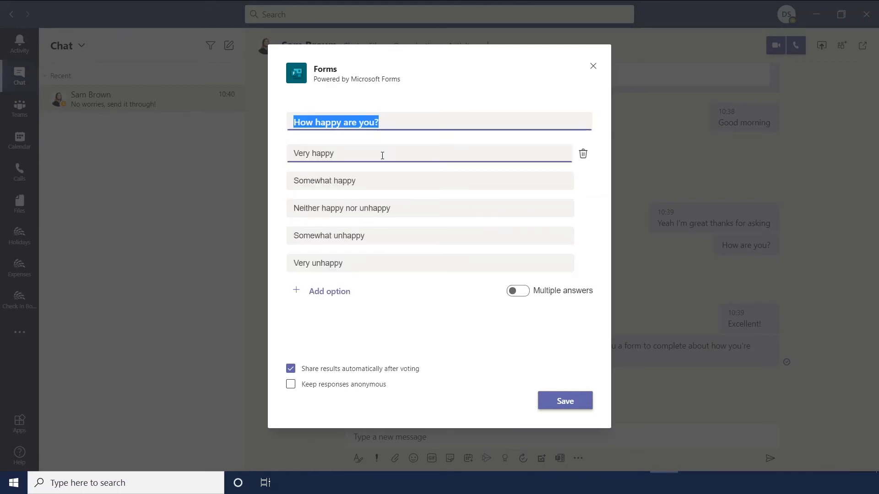
Keep the poll limited to a single answer with results shared automatically, save it and send it to the chat
left_click(524, 295)
left_click(518, 293)
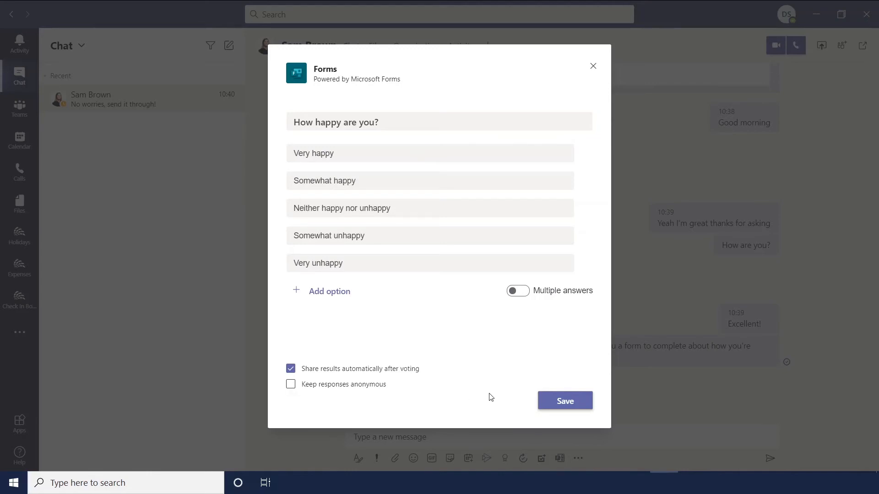
left_click(550, 408)
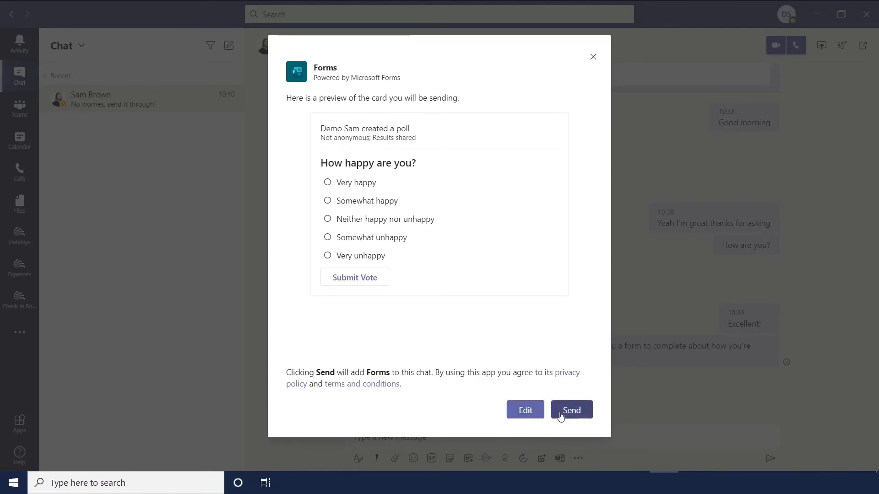
left_click(575, 417)
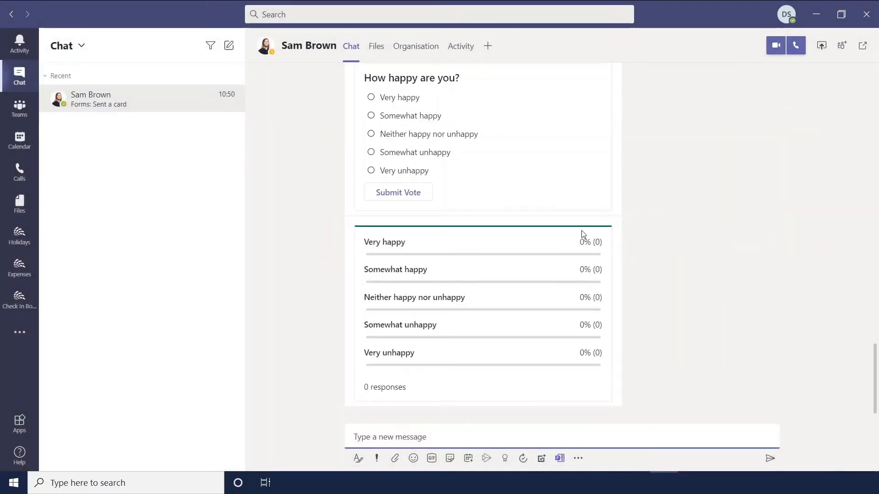
Review the sent poll card and its live voting results in the chat
scroll(584, 235, "up", 4)
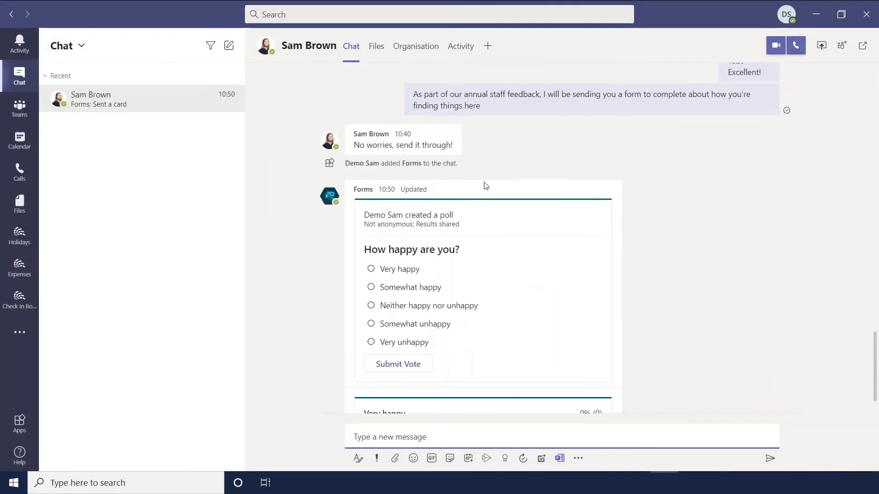
scroll(532, 330, "down", 3)
scroll(465, 320, "down", 2)
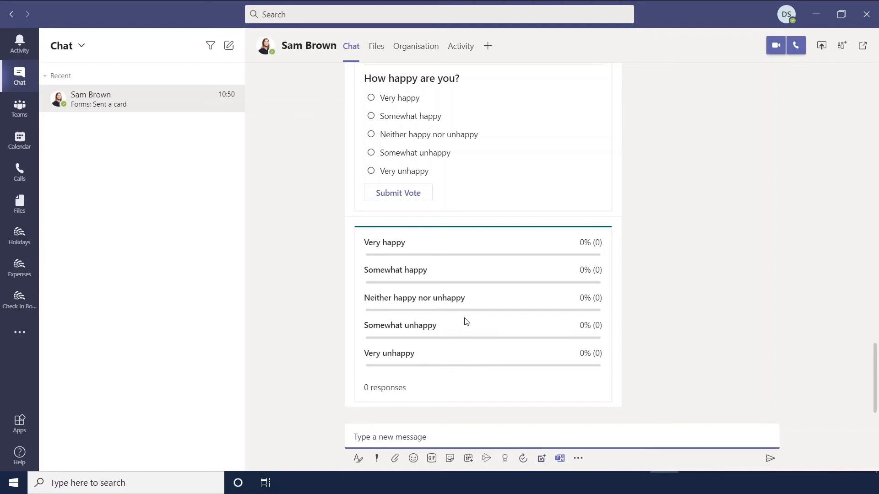
mouse_move(494, 328)
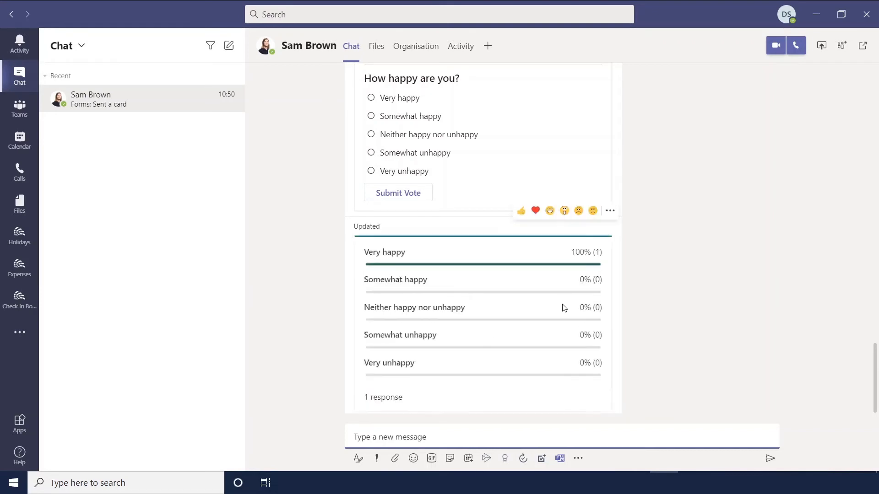
mouse_move(410, 352)
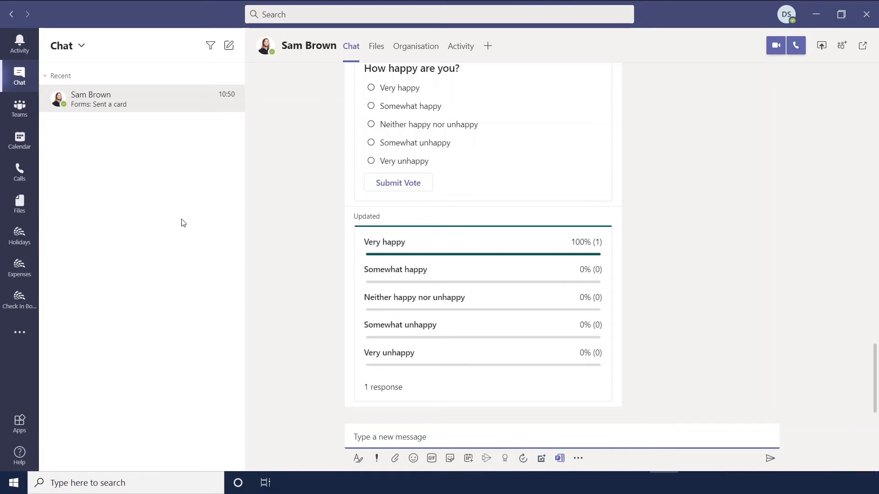
Open Test Meeting on 5 Feb 2021 from the calendar for editing and add a Forms polls tab to it
left_click(20, 141)
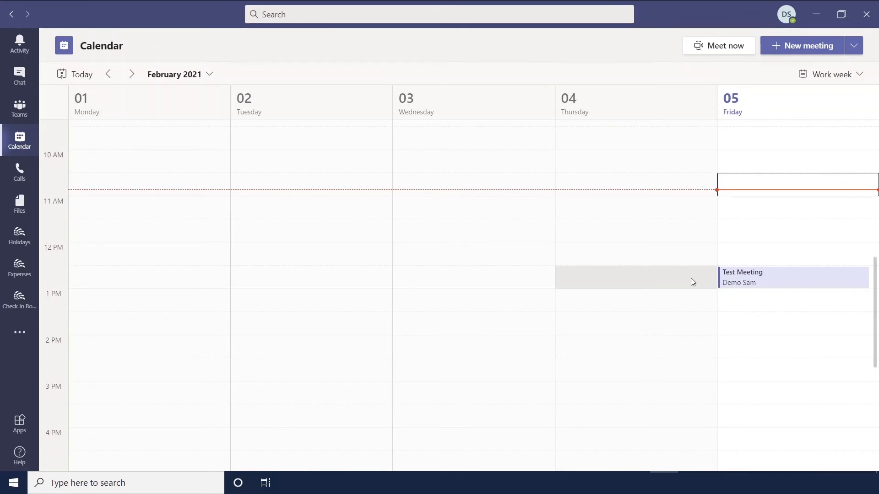
left_click(774, 282)
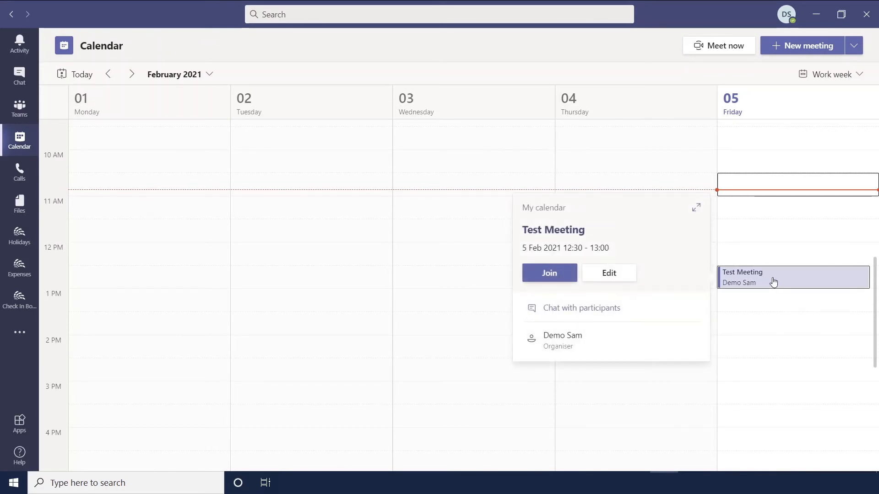
left_click(624, 277)
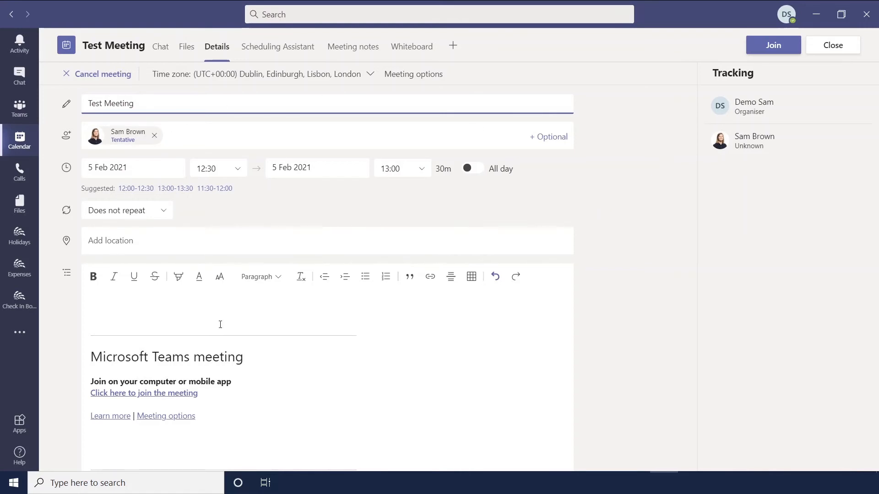
left_click(453, 47)
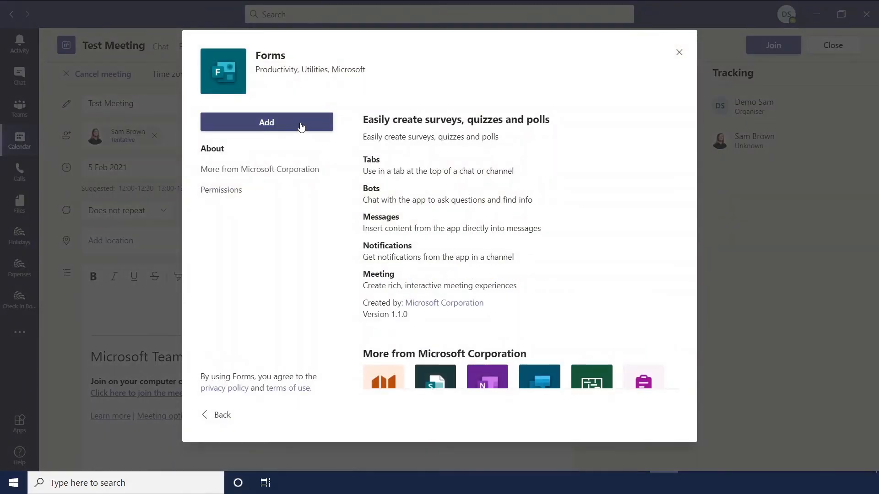
left_click(301, 127)
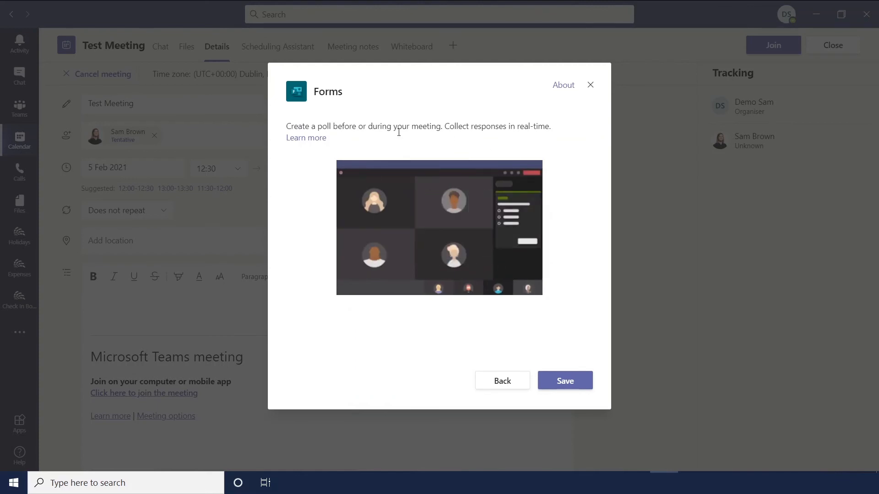
left_click(560, 385)
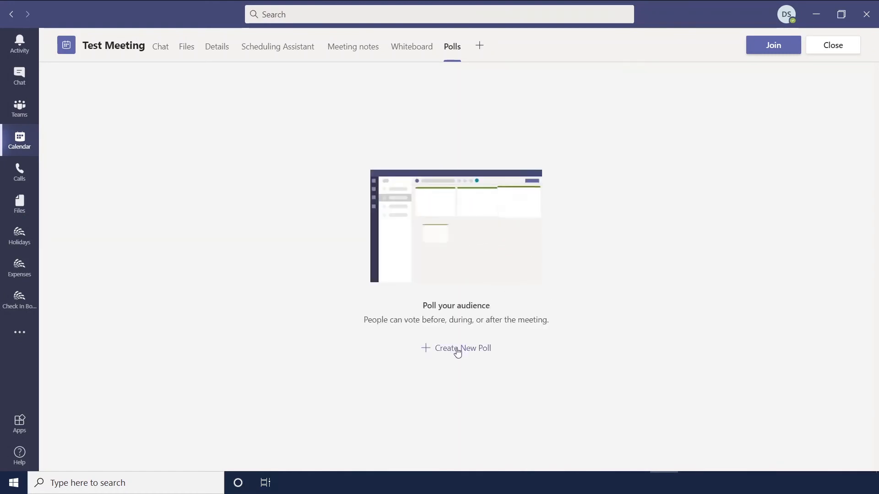
Create a draft meeting poll "How happy are you?" with all suggested options and co-authoring allowed, and check its edit and delete choices
left_click(457, 347)
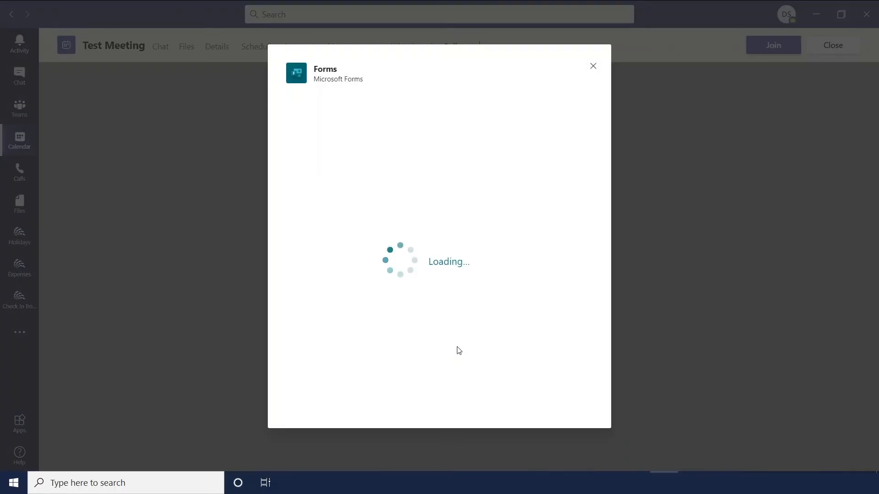
left_click(379, 119)
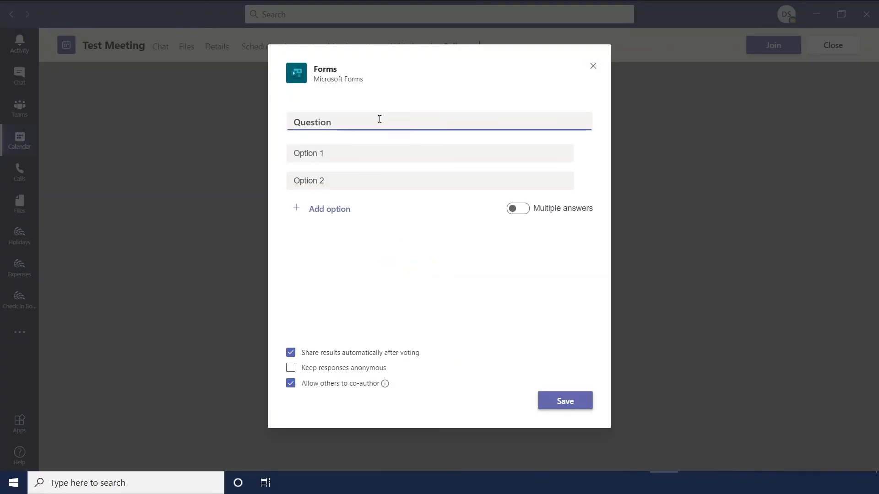
left_click_drag(372, 124, 281, 115)
type("How happy are you?")
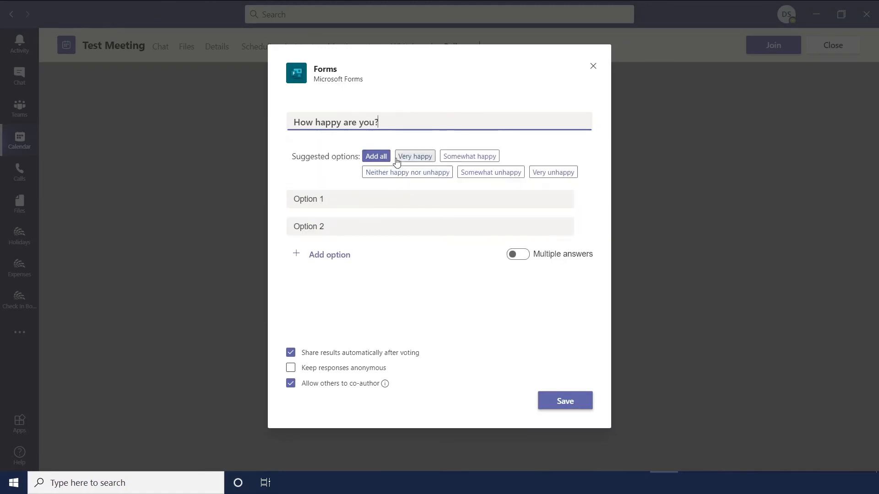
left_click(377, 157)
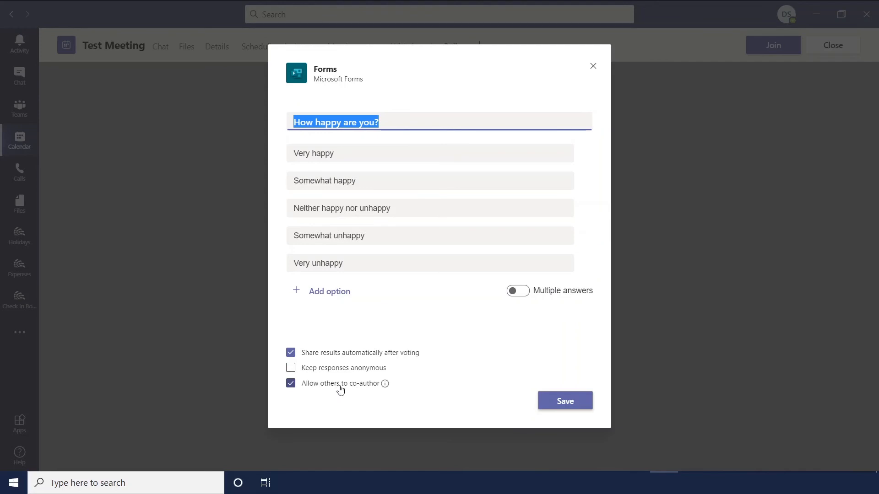
left_click(550, 406)
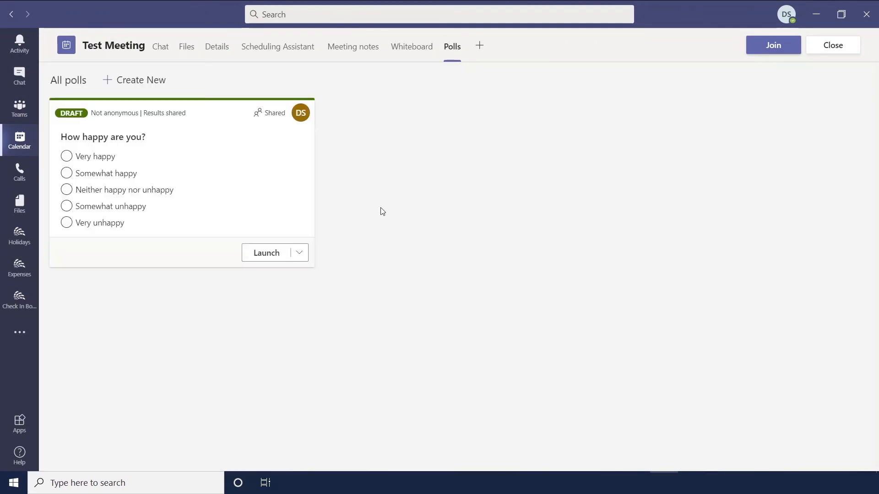
left_click(298, 257)
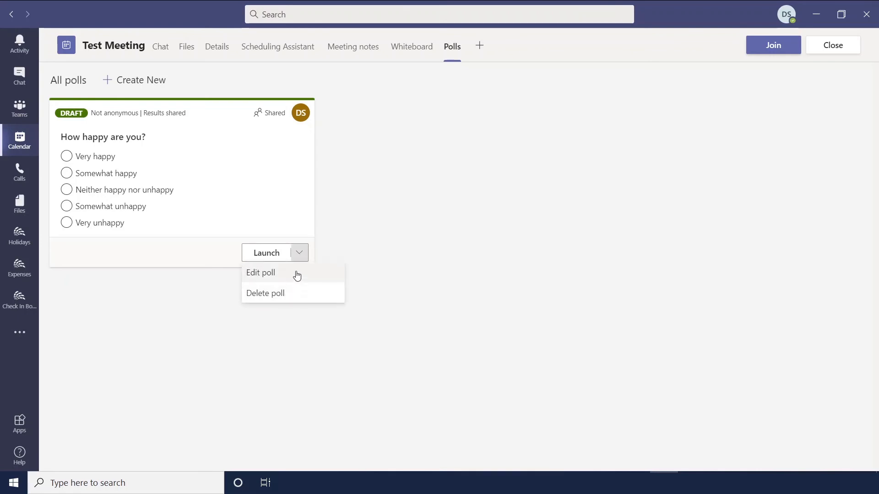
left_click(300, 253)
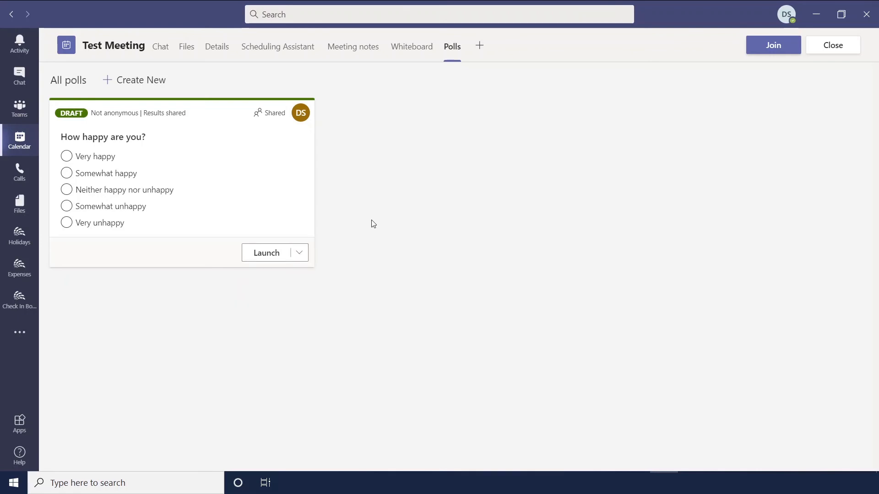
Join Test Meeting without audio and with the camera turned off
left_click(767, 46)
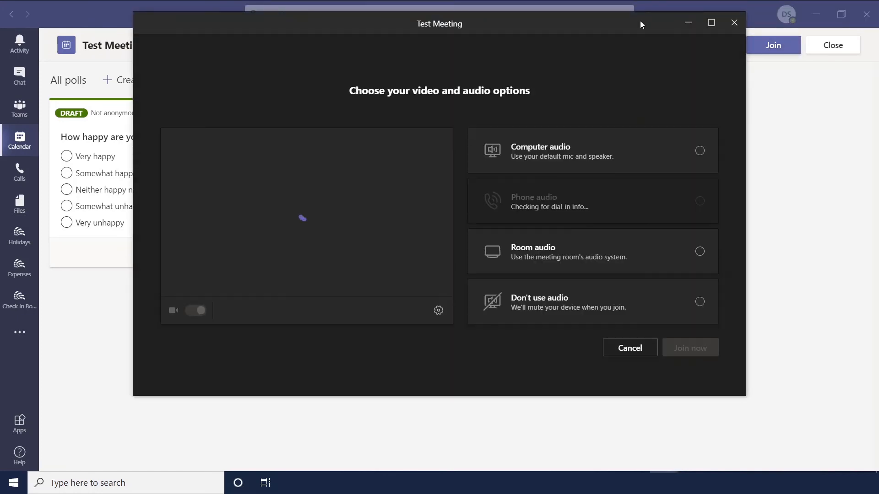
left_click(692, 301)
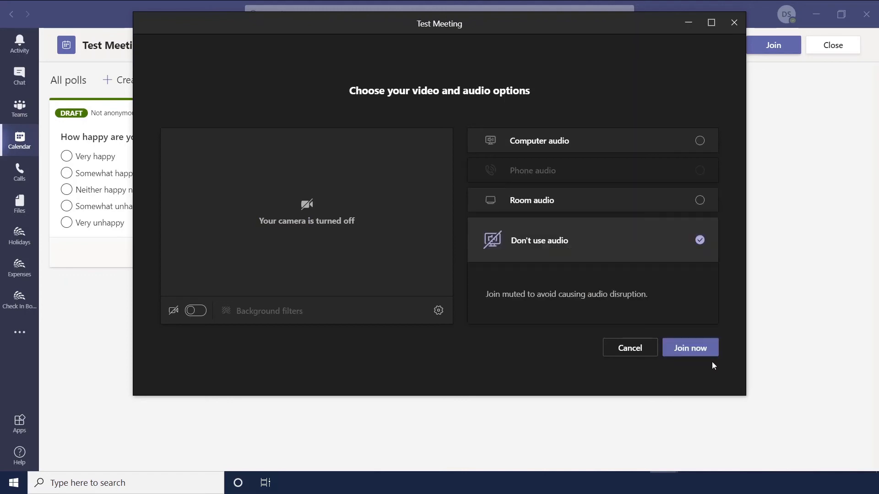
left_click(701, 349)
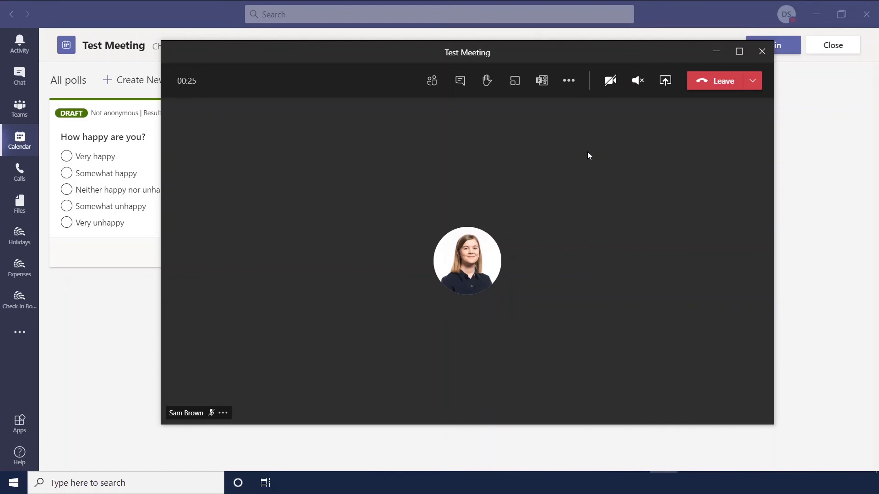
Show the polls inside the meeting, move the meeting window aside, and check the draft poll's launch options
left_click(542, 82)
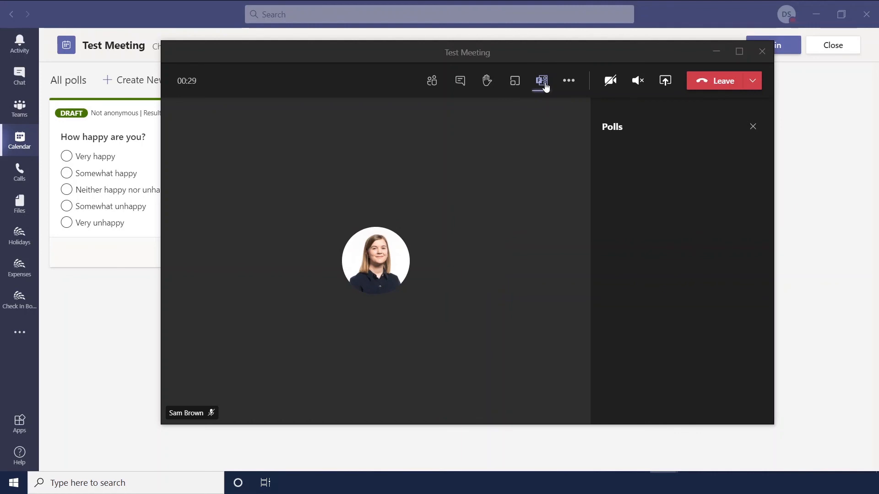
left_click_drag(588, 58, 651, 55)
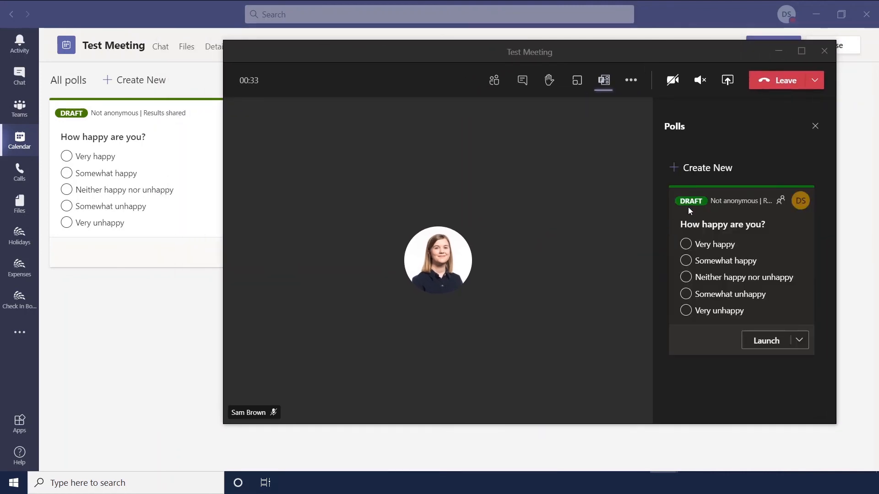
left_click(793, 345)
left_click(798, 348)
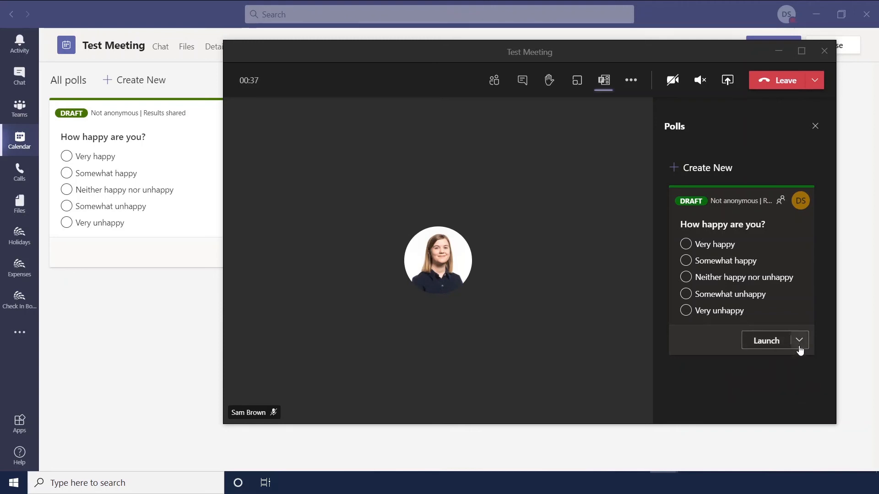
Launch the "How happy are you?" poll in the meeting, submit the vote "Very happy", and dismiss the poll's results card
left_click(786, 345)
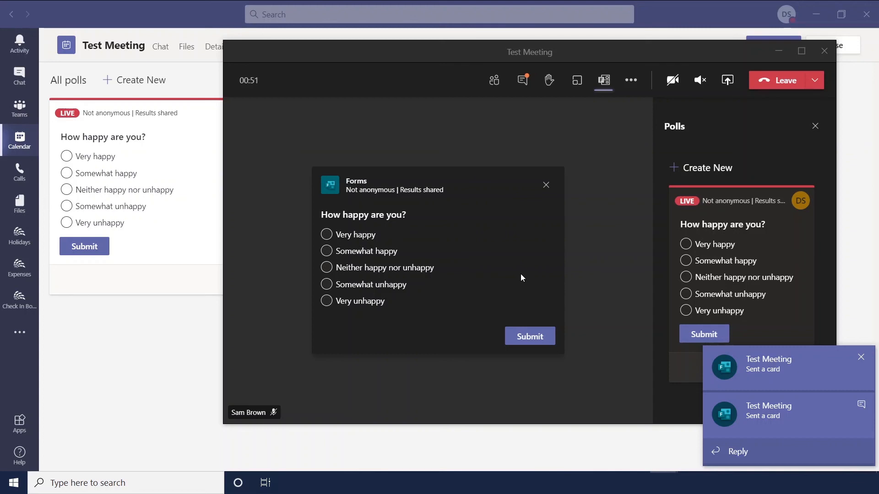
left_click(375, 238)
left_click(526, 338)
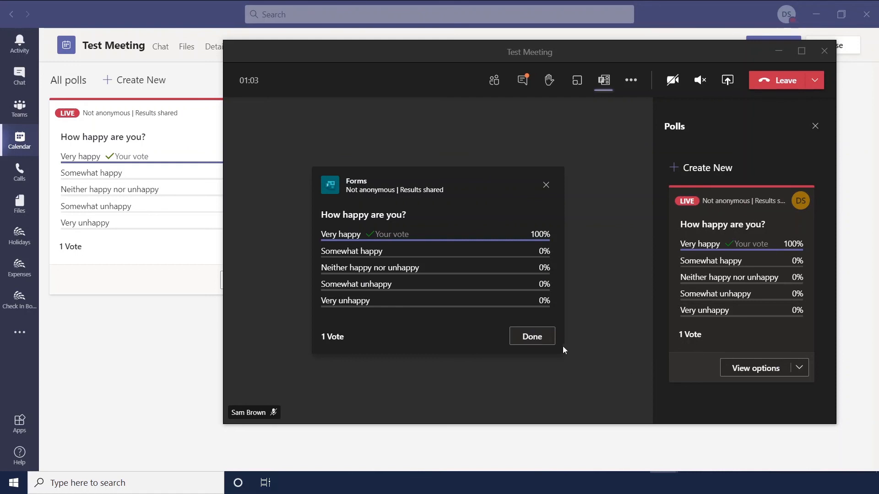
left_click(532, 337)
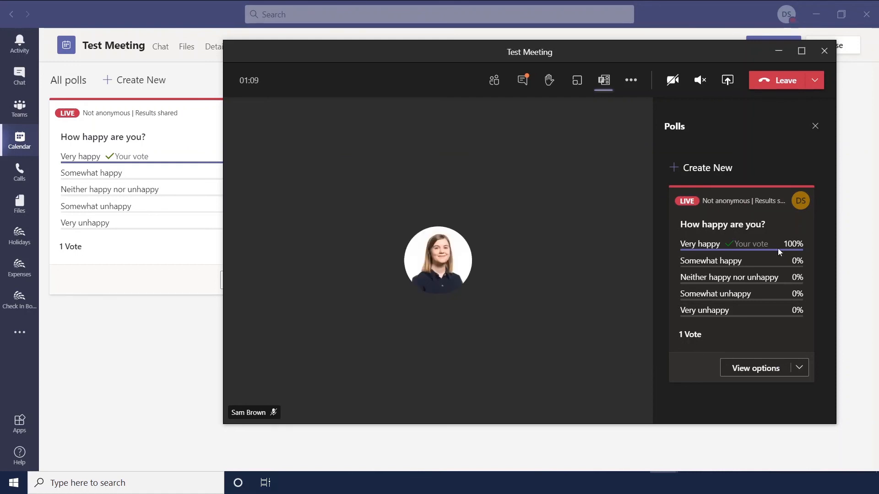
Leave Test Meeting and close the live "How happy are you?" poll to further votes
left_click(785, 80)
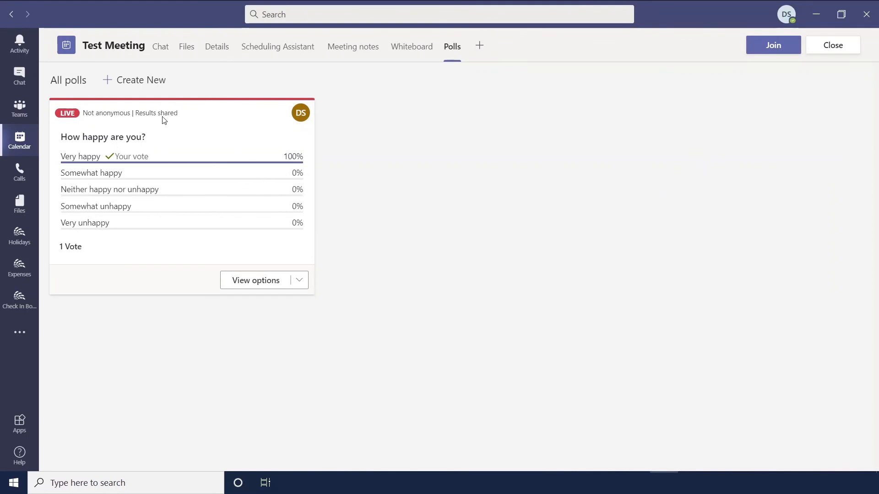
left_click(297, 278)
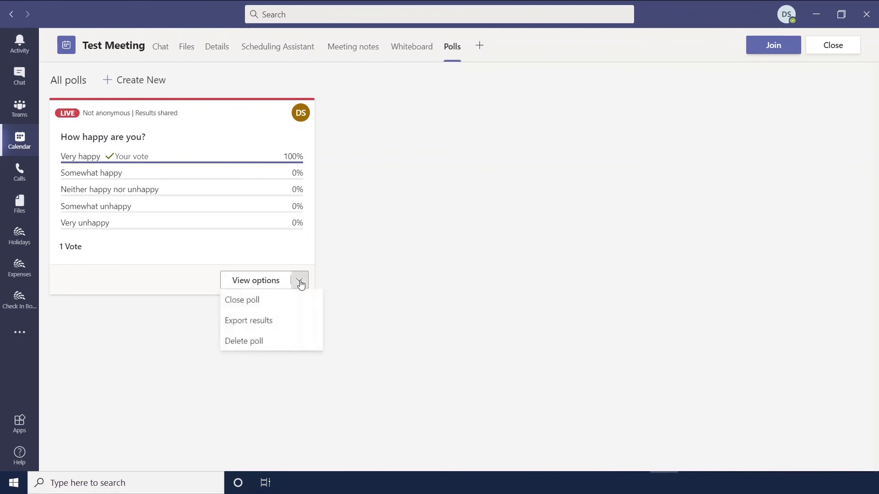
left_click(283, 303)
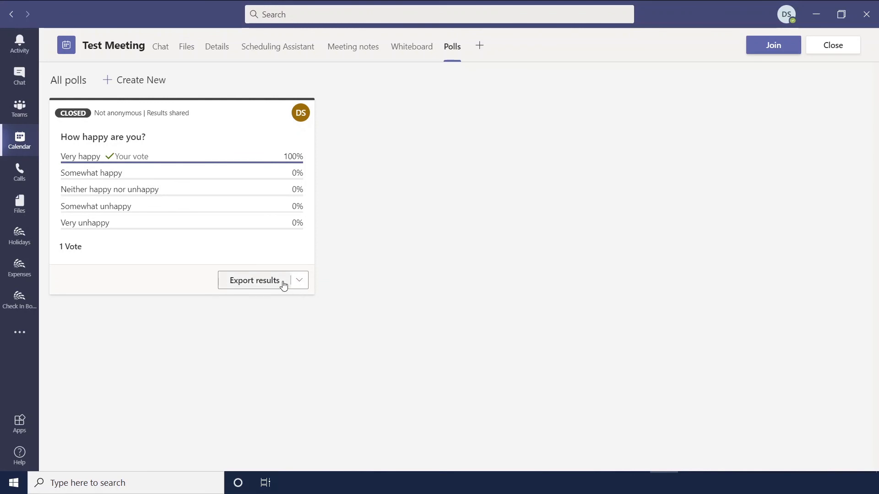
Export the closed poll's results, view the exported workbook in Excel, and close it to return to Teams
left_click(285, 283)
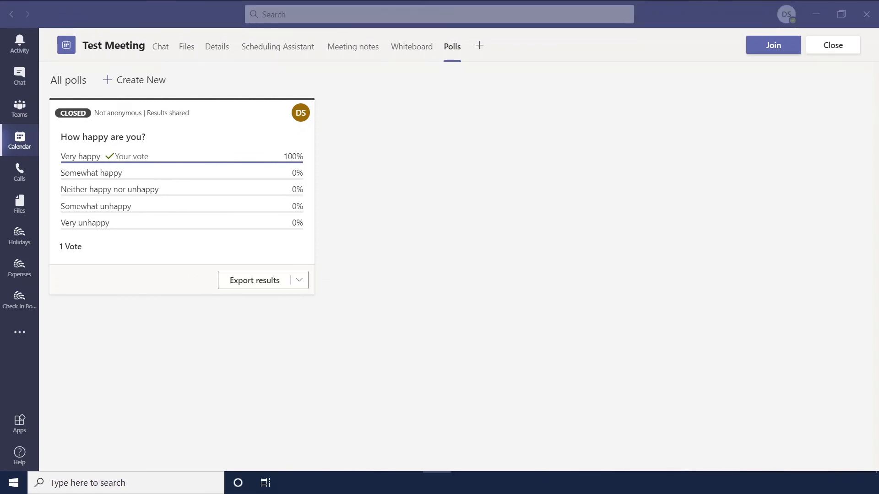
left_click_drag(582, 248, 595, 2)
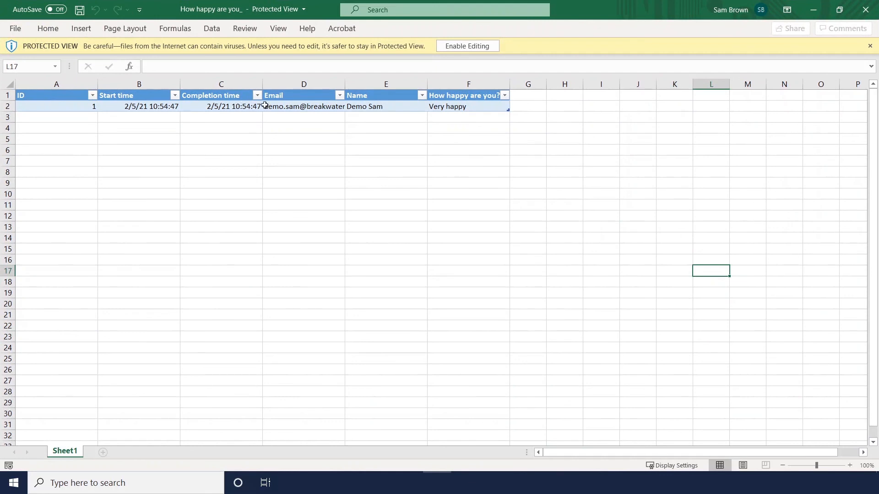
left_click(871, 9)
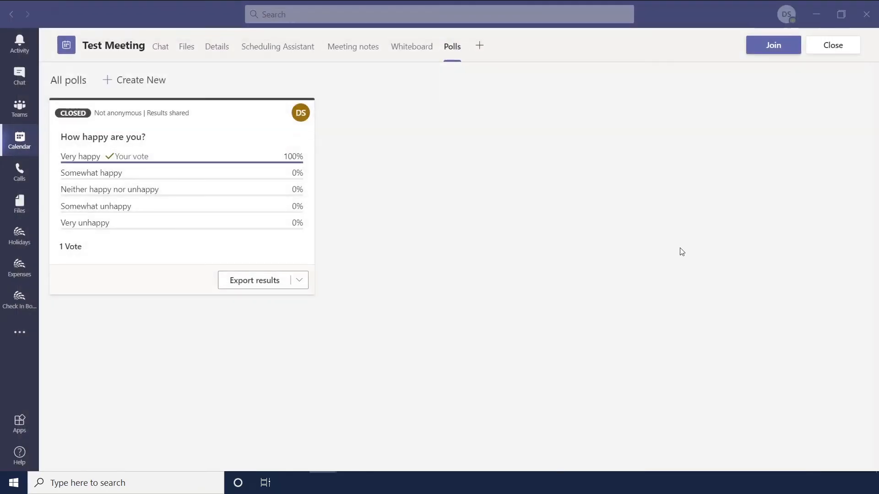